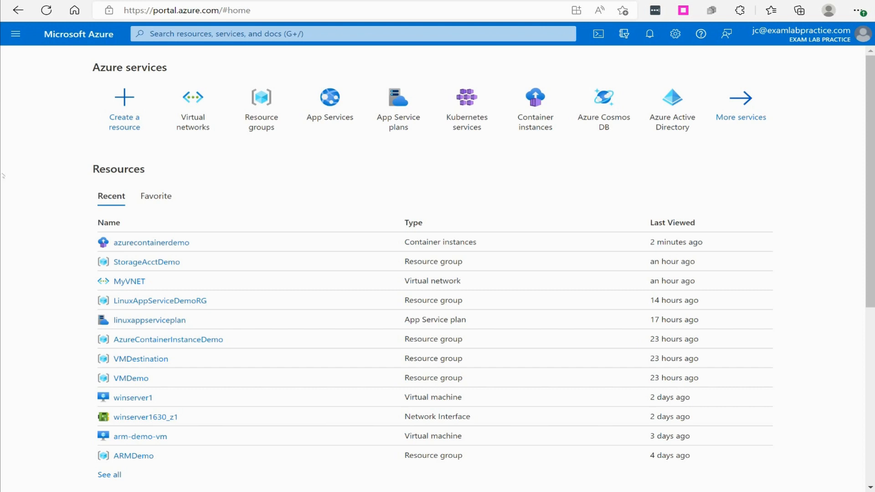
Create a resource group named vNetDemoRG in Azure subscription 1 with East US as its region.
click(17, 41)
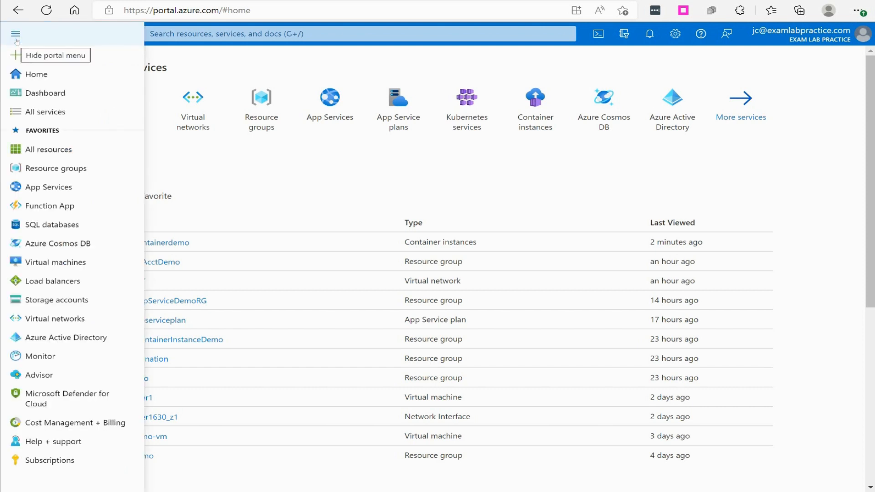
click(65, 170)
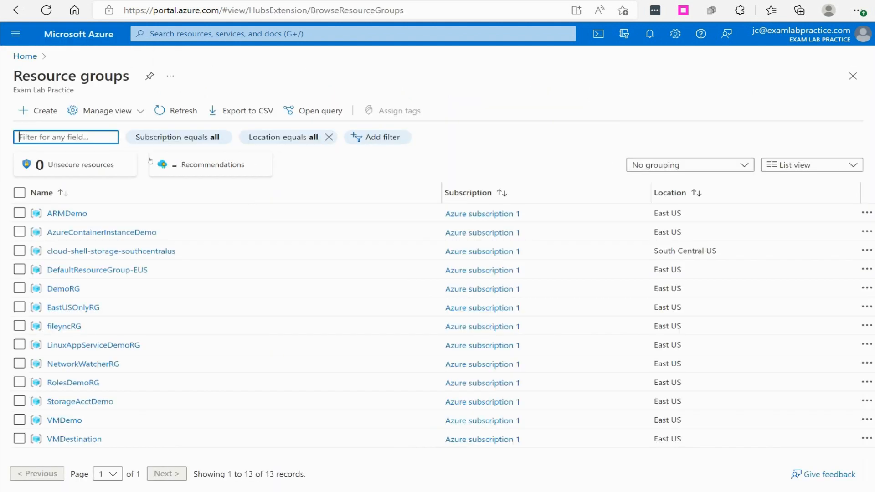
click(47, 112)
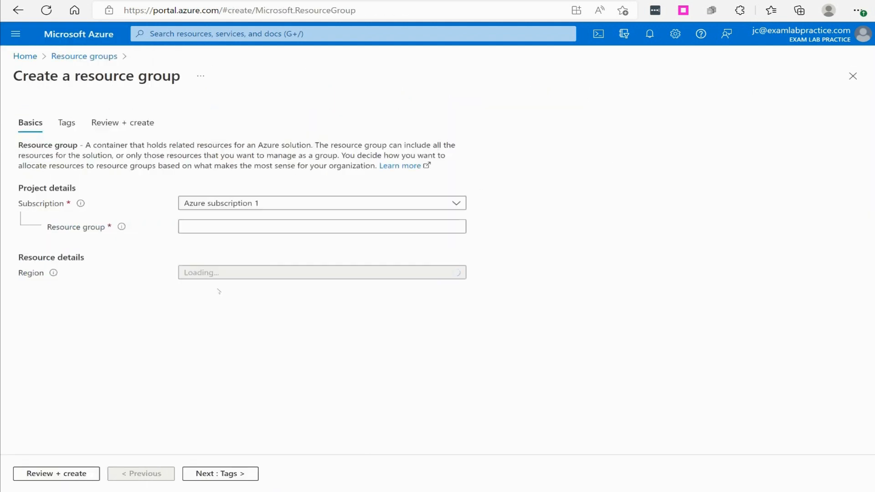
click(216, 228)
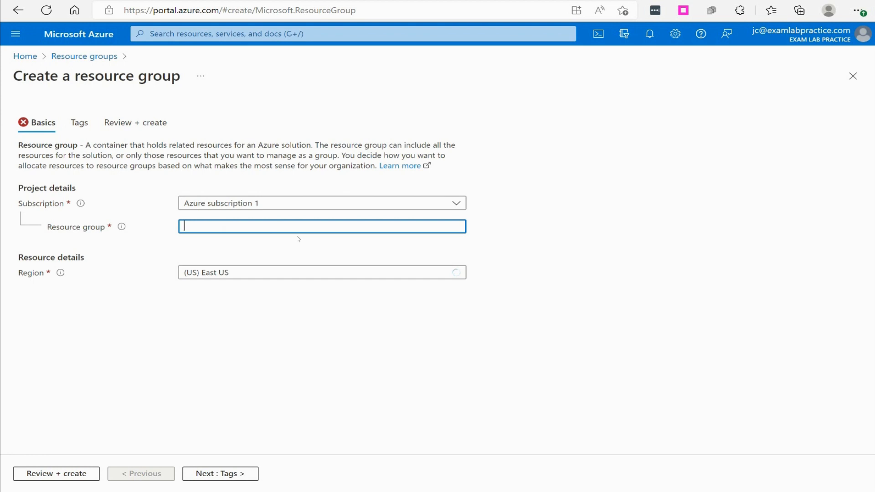
text(vNetDemoRG)
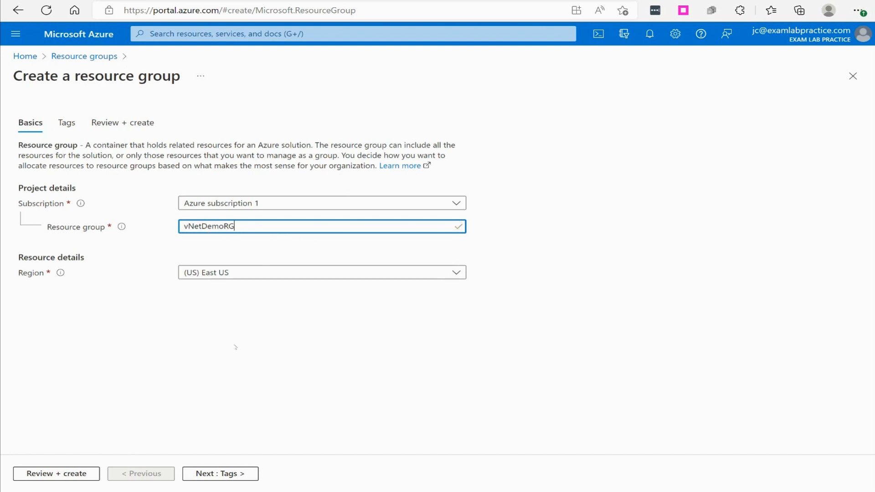
click(67, 475)
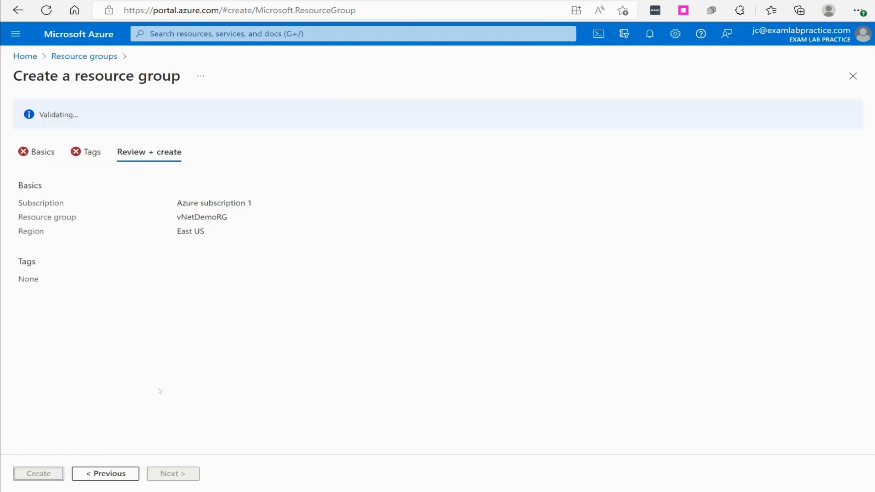
click(56, 473)
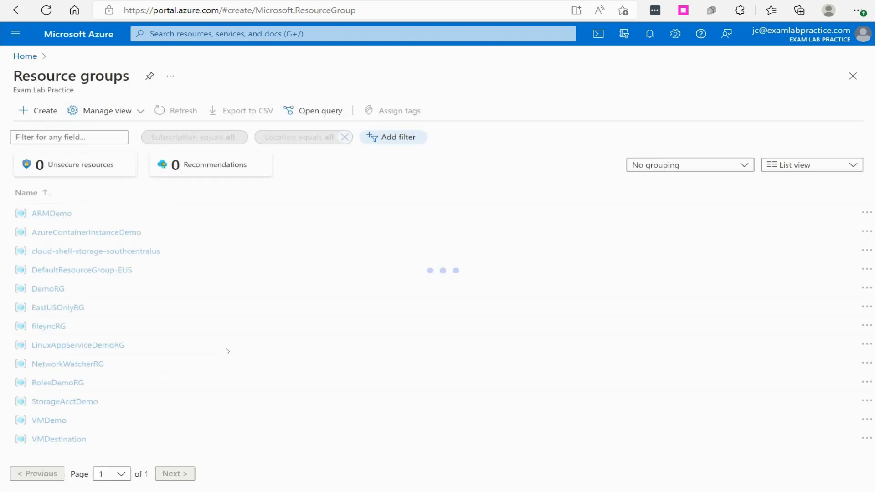
Filter all services for "virtual network", open Virtual networks and start creating a new virtual network.
click(16, 33)
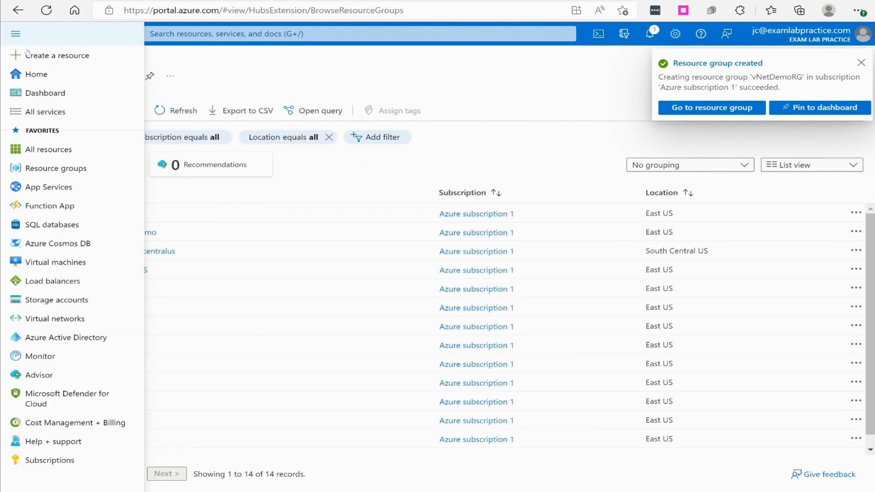
click(55, 112)
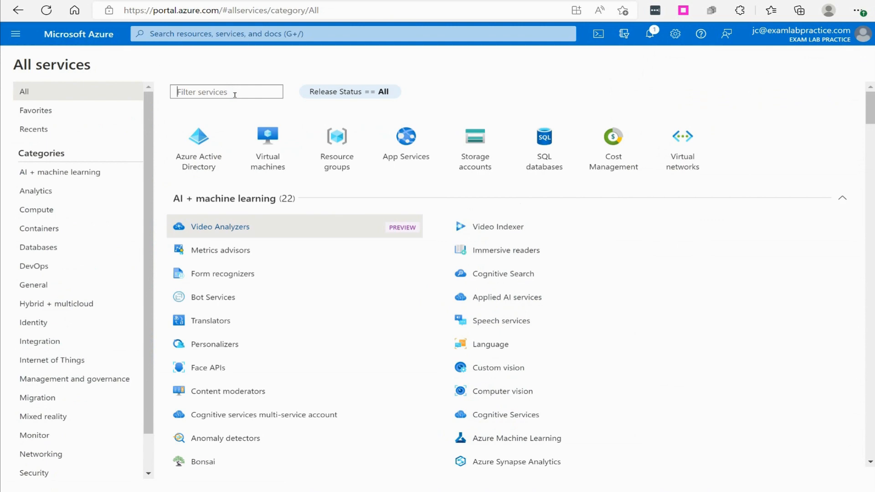
text(virtual network)
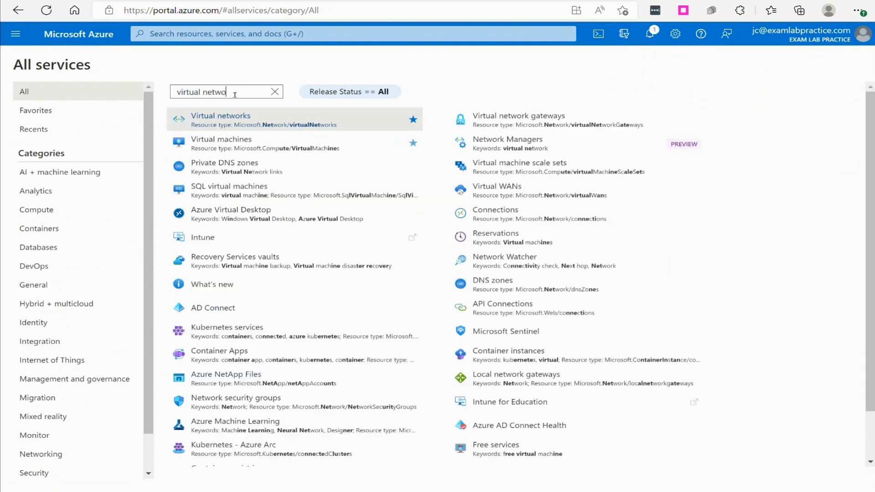
click(213, 118)
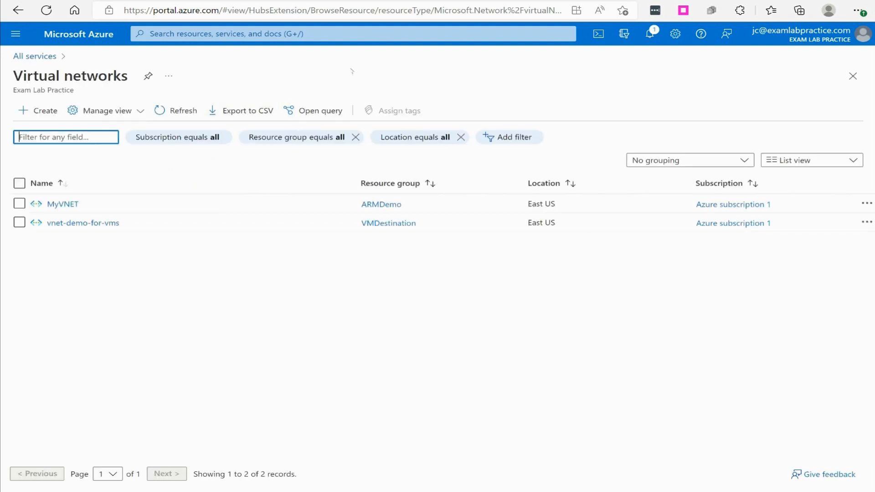
click(39, 111)
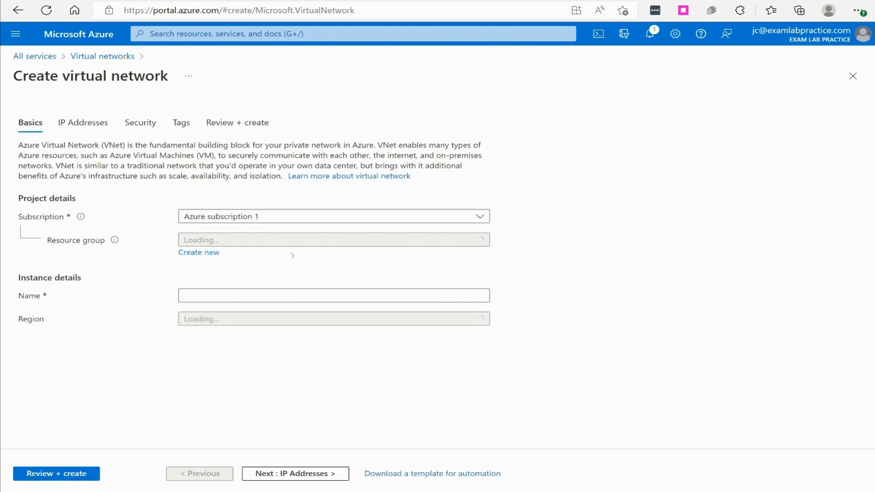
Assign the new virtual network to resource group vNetDemoRG, name it vNet1 and proceed to its IP address settings.
click(206, 239)
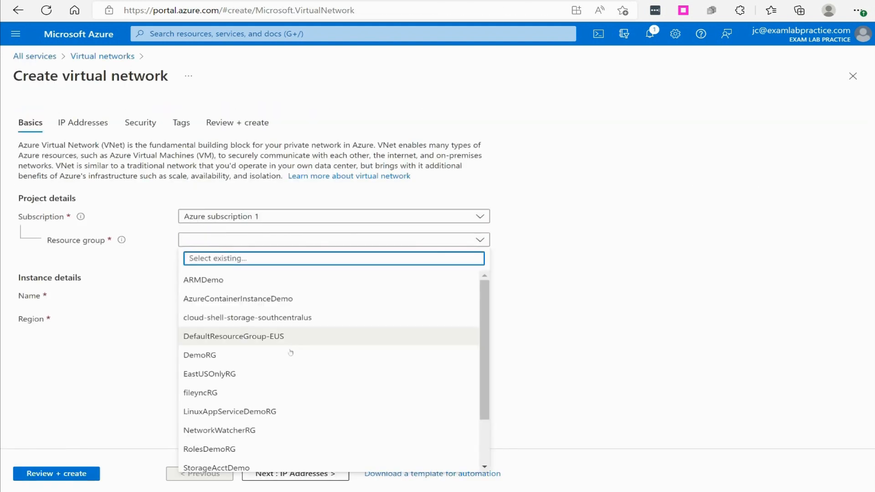
scroll(292, 365, down, 1)
click(224, 461)
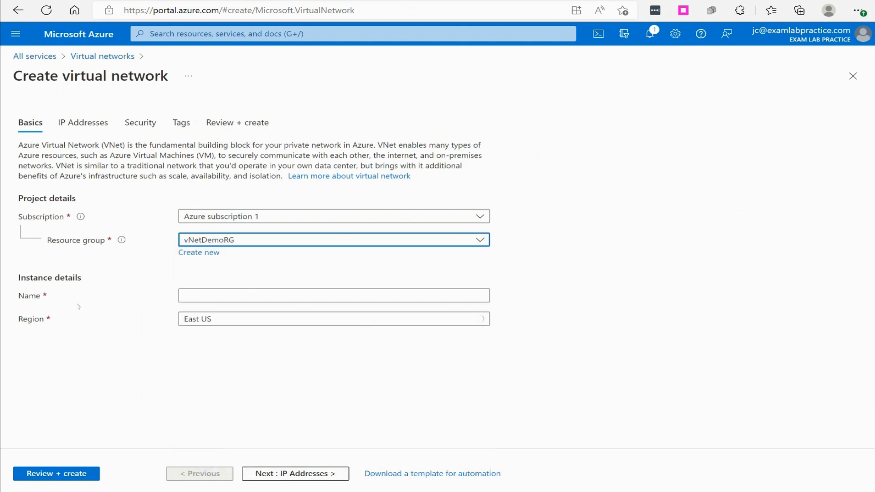
click(206, 296)
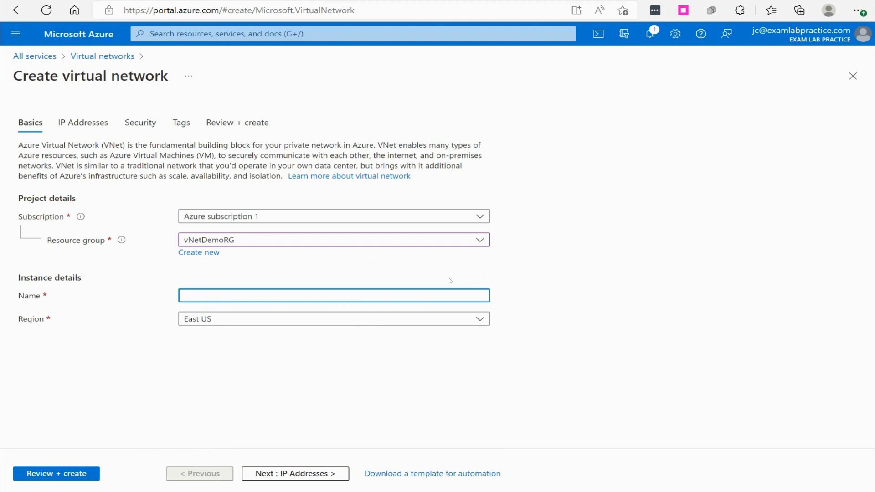
text(vNET1)
key(BackSpace)
key(BackSpace)
key(BackSpace)
text(et1)
click(582, 267)
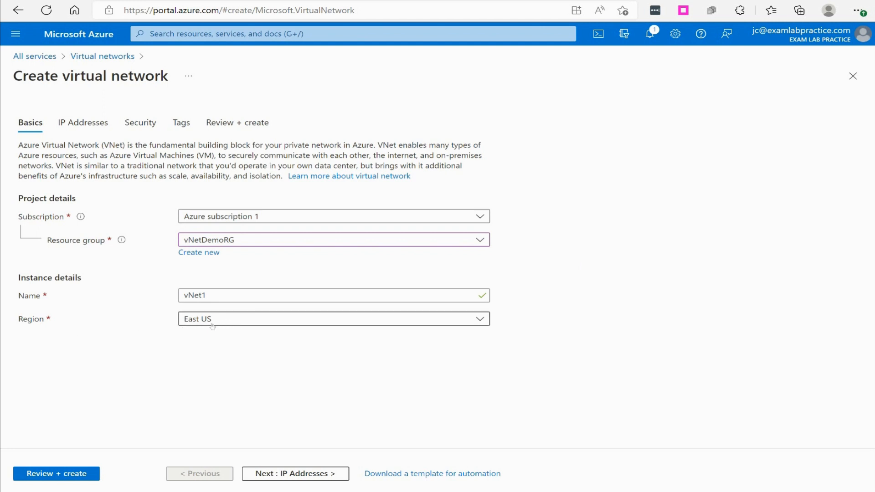
click(290, 472)
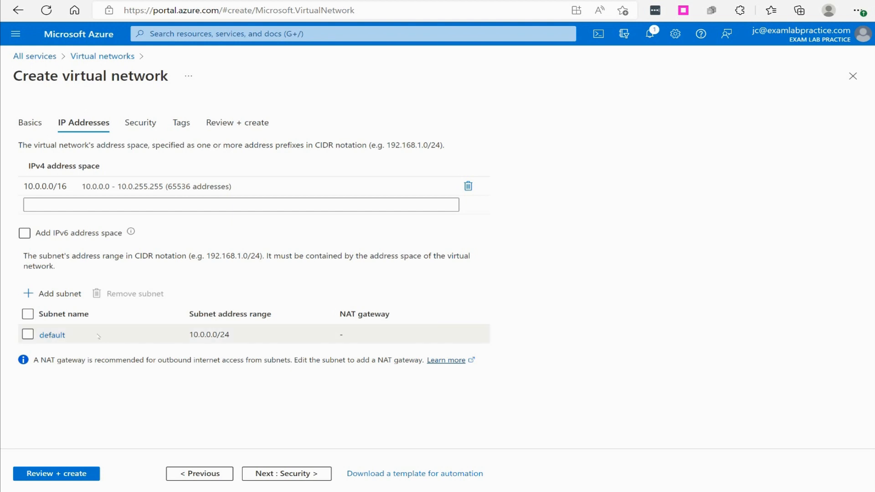
click(50, 336)
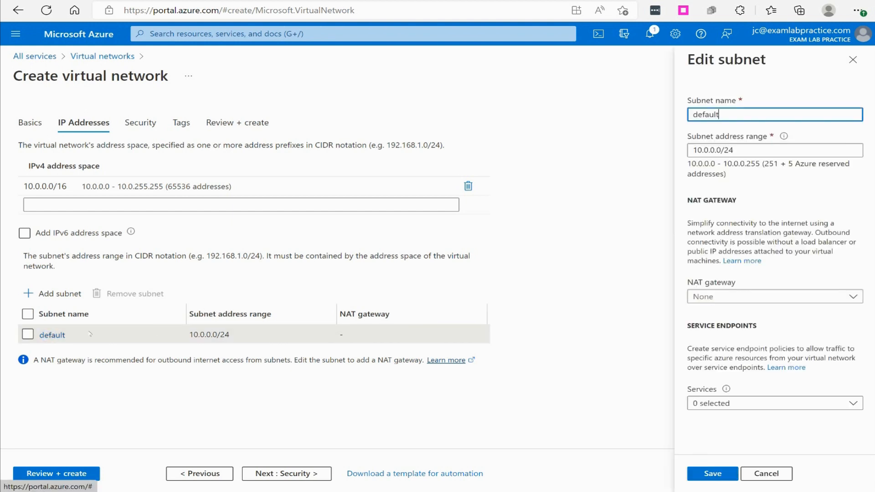
drag(736, 119, 652, 124)
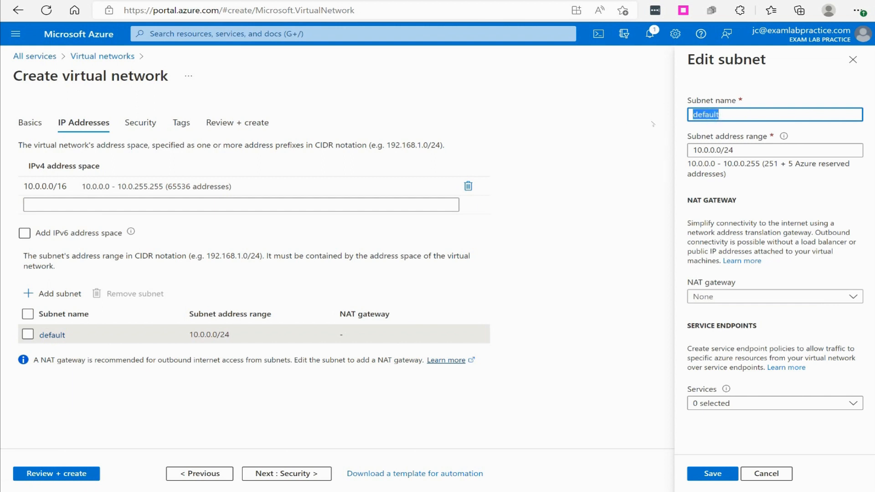
text(Subet)
text(et)
text(1A)
click(852, 59)
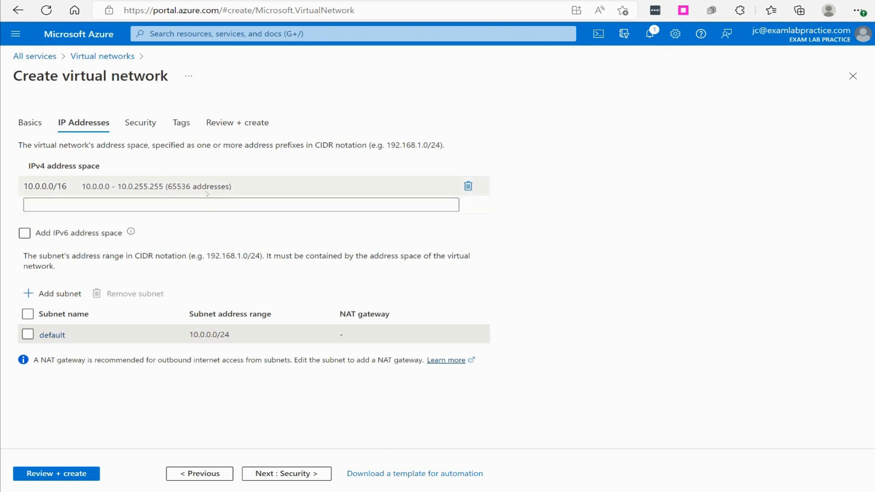
Set the virtual network's IPv4 address space to 10.1.0.0/16.
drag(45, 188, 41, 187)
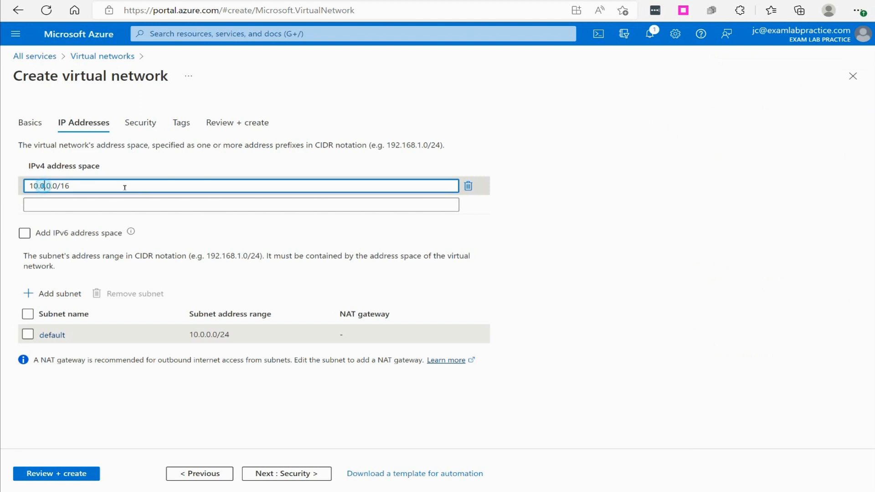
text(1)
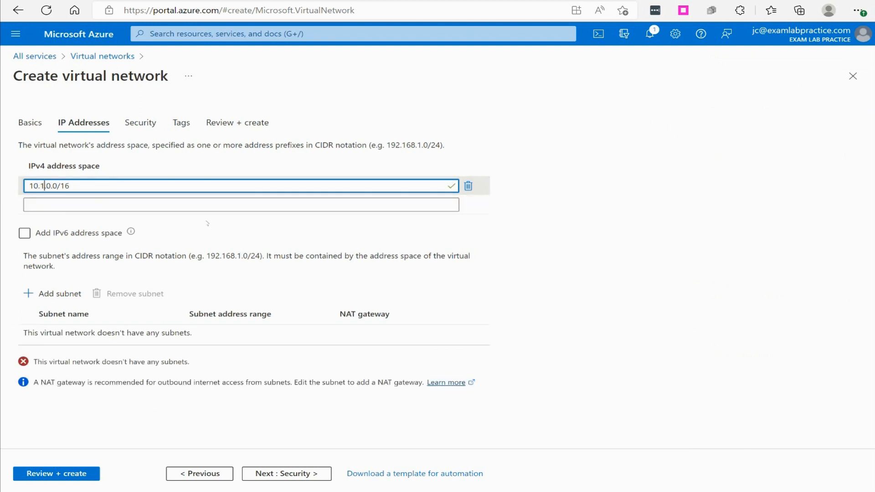
click(198, 205)
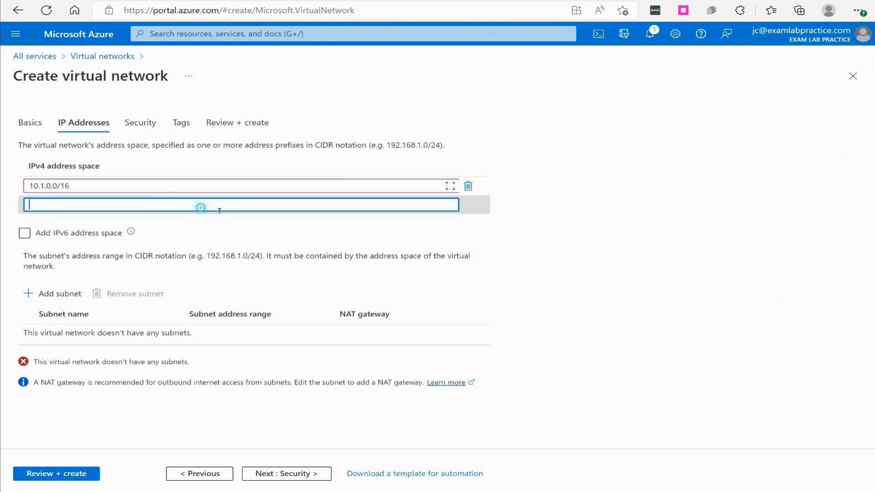
Add a subnet named Subnet1A with the address range 10.1.1.0/24 to the virtual network.
click(55, 293)
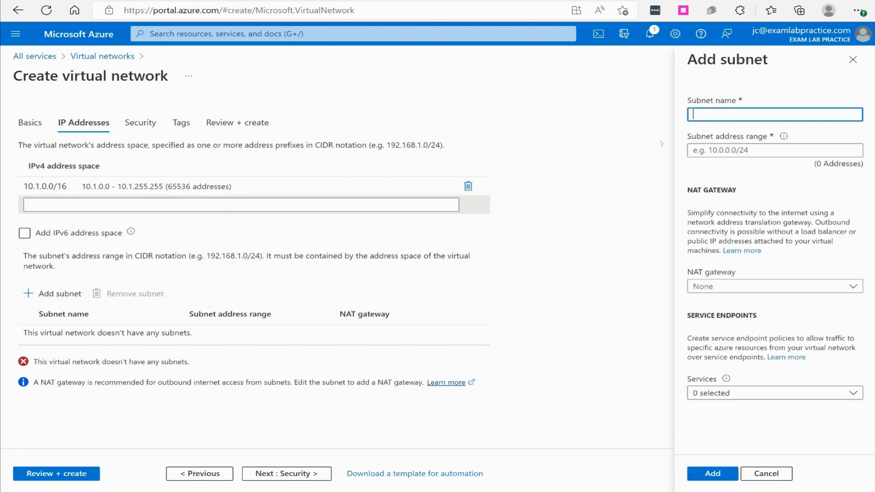
text(Subnet1A)
key(Tab)
text(10.)
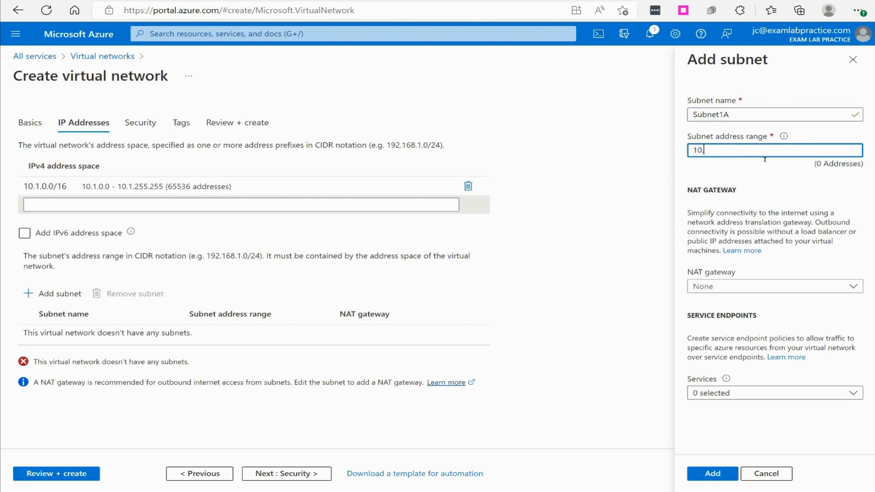
text(1.1.0/24)
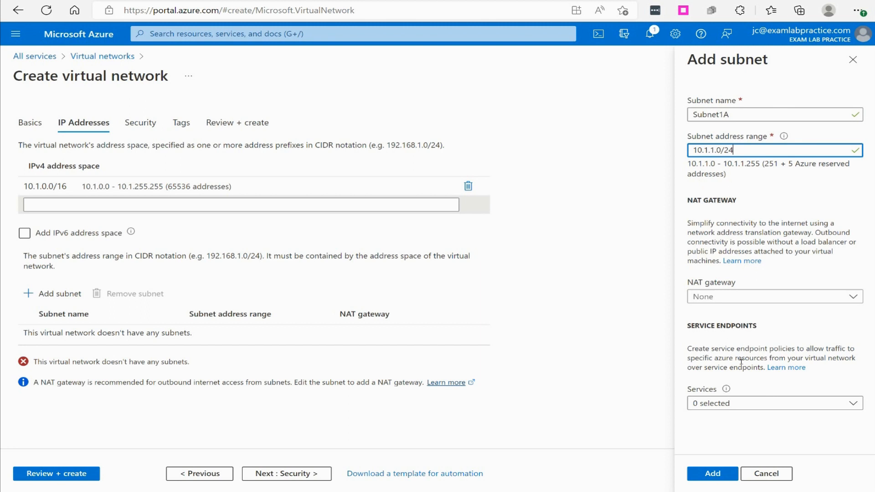
click(712, 473)
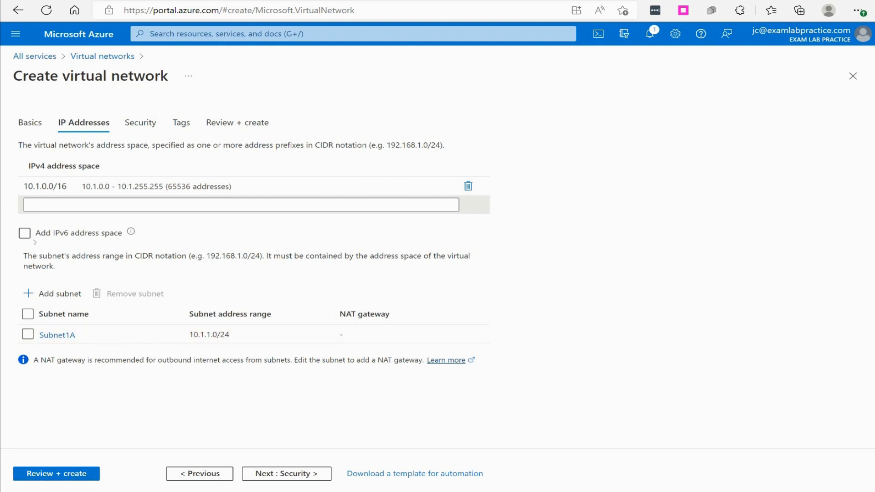
Keep the default security settings without IPv6 or tags, and deploy the virtual network after its final review.
click(25, 233)
click(25, 233)
click(291, 473)
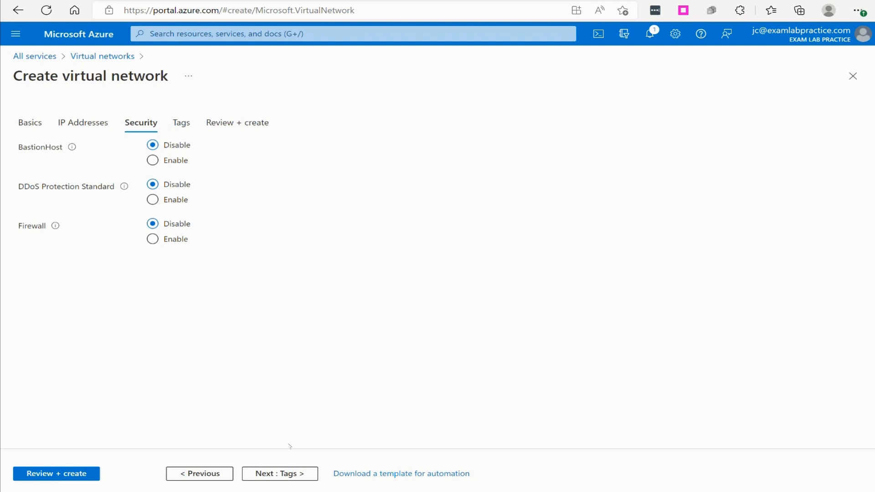
click(288, 473)
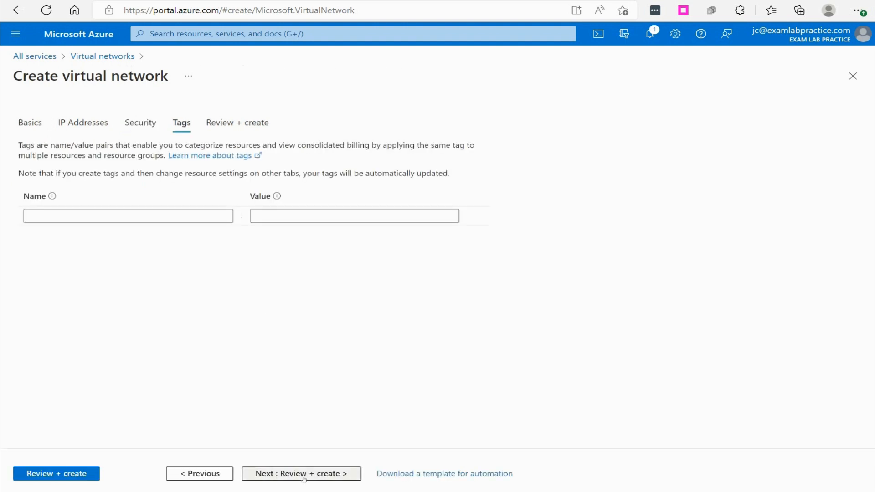
click(304, 474)
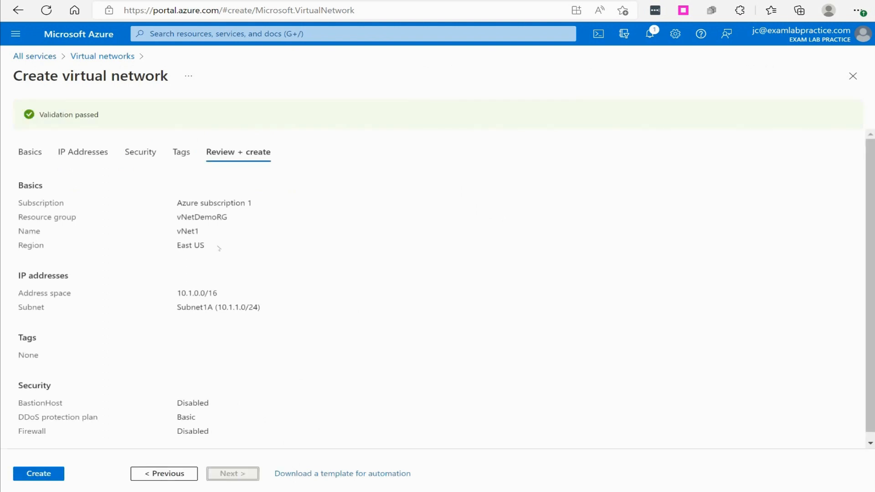
click(49, 473)
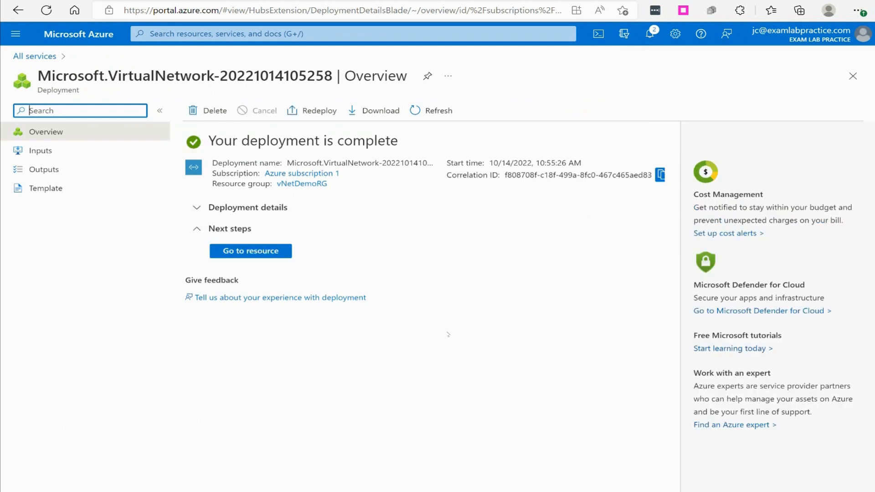
Open the vNetDemoRG resource group's overview to check the resources it contains.
click(16, 35)
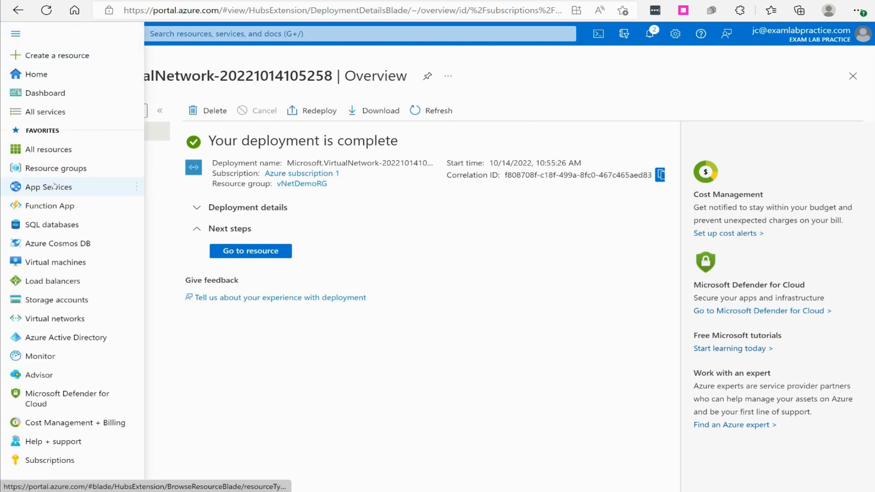
click(52, 168)
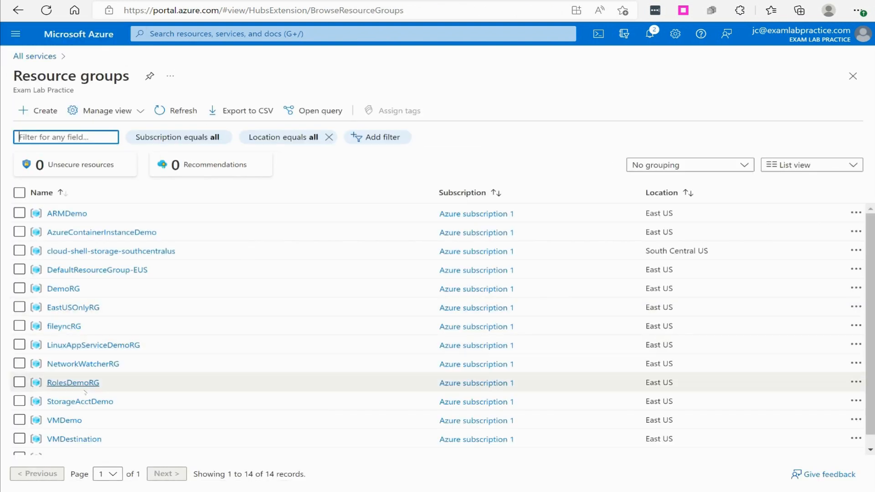
scroll(64, 400, down, 1)
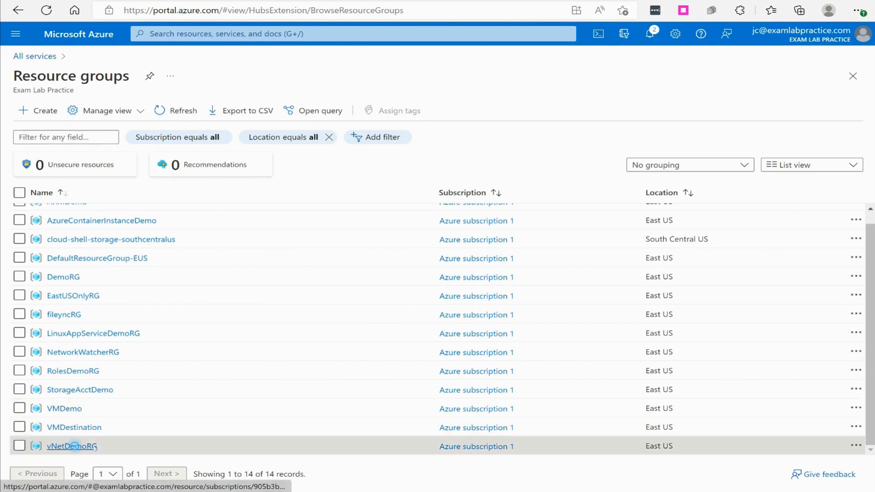
click(71, 446)
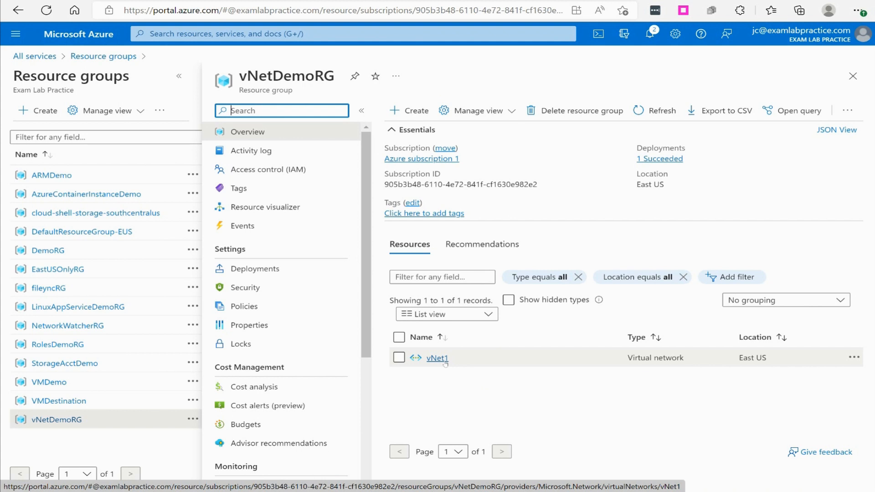
Add a subnet named Subnet1B with the address range 10.1.2.0/24 to the existing virtual network vNet1.
click(437, 358)
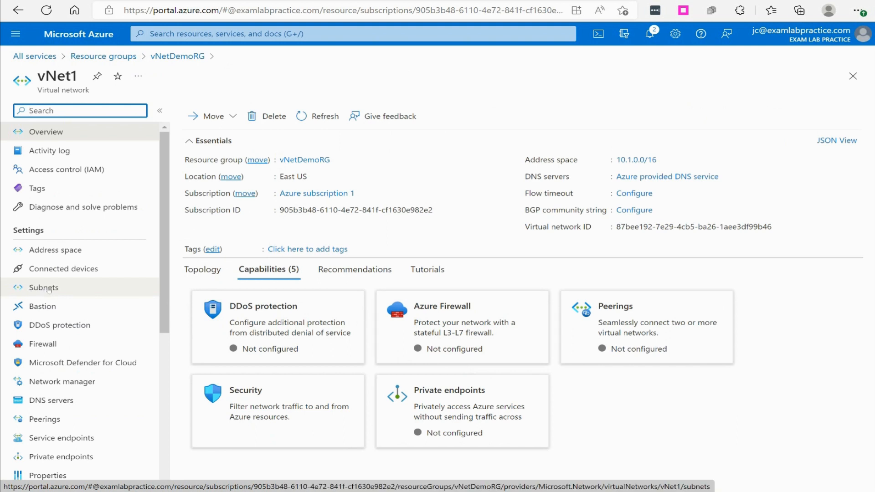
click(48, 288)
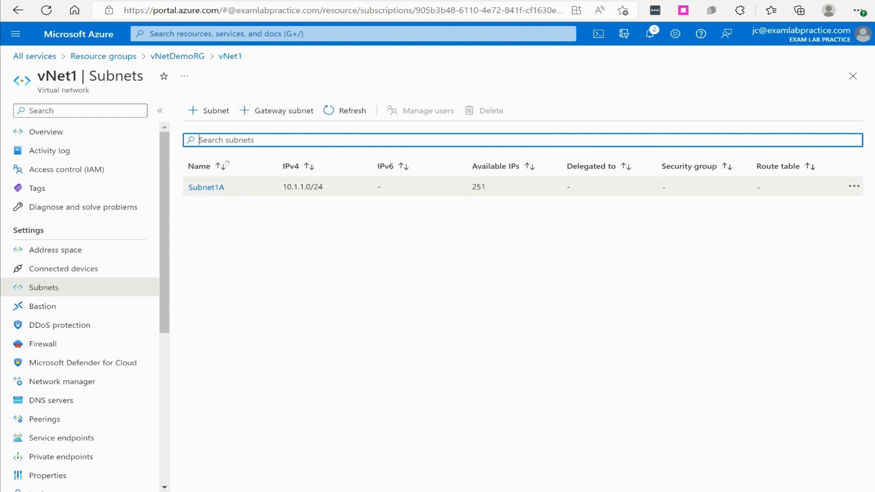
click(208, 111)
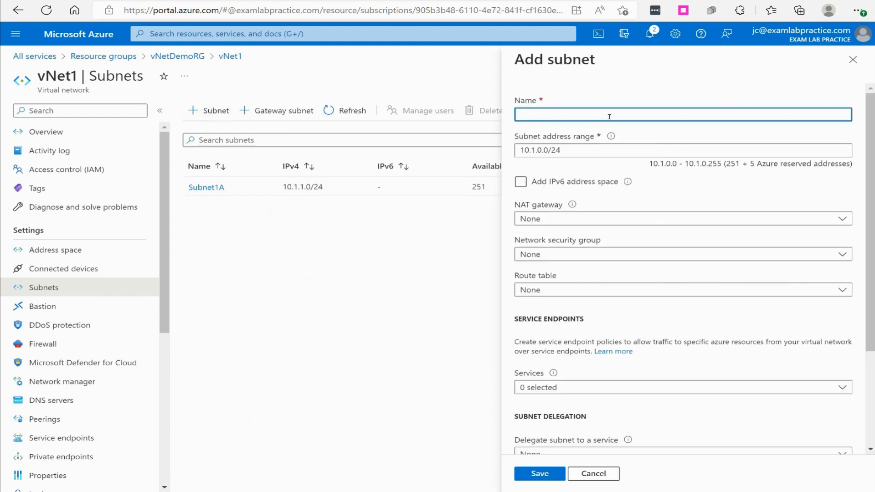
text(Subnet1B)
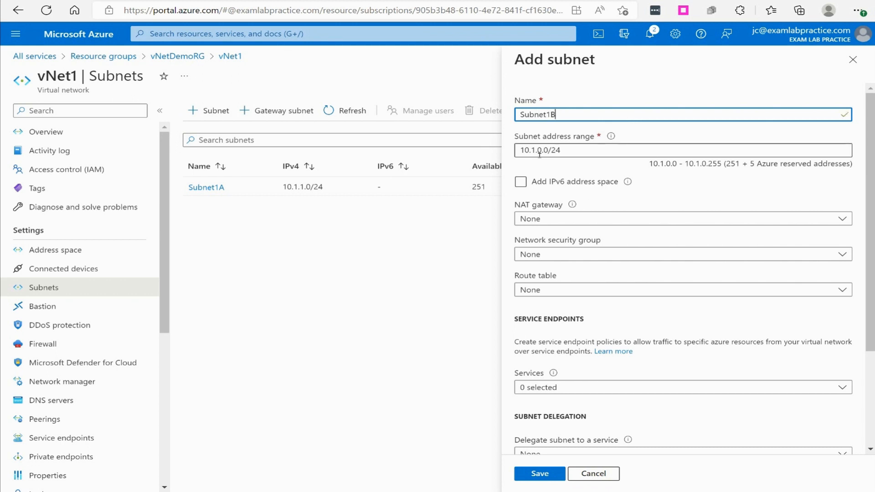
click(635, 151)
key(BackSpace)
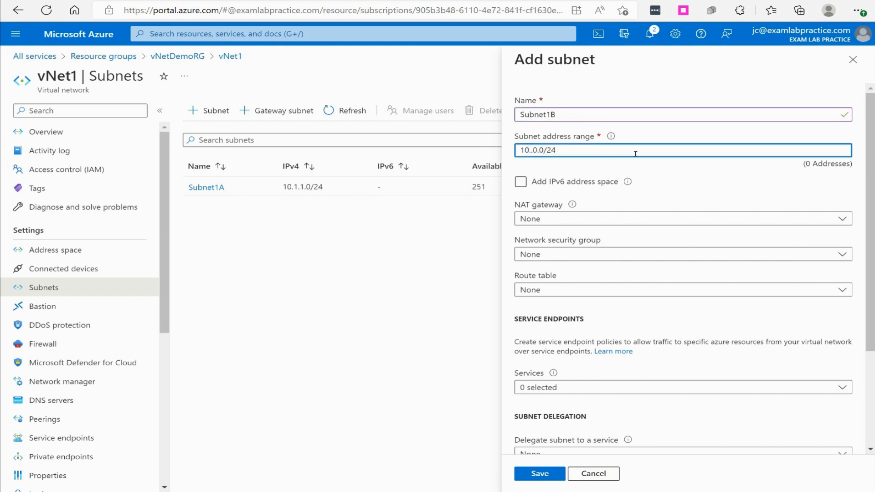
text(1)
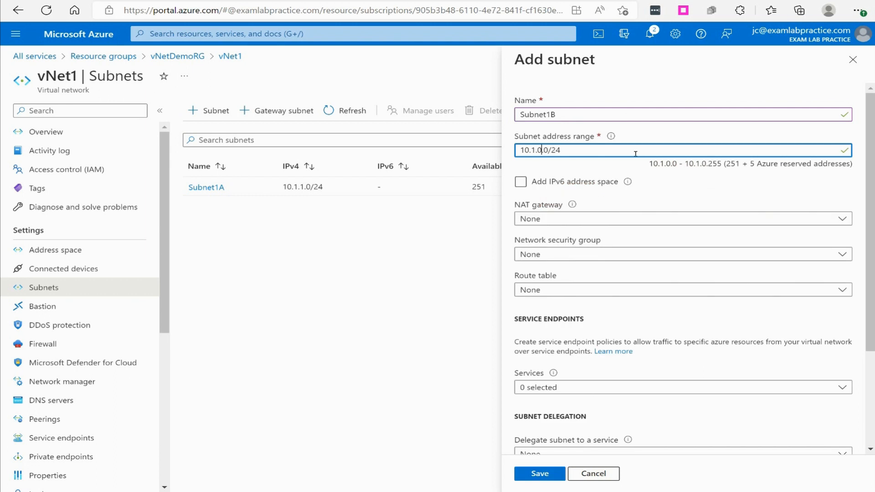
key(BackSpace)
text(2)
click(553, 478)
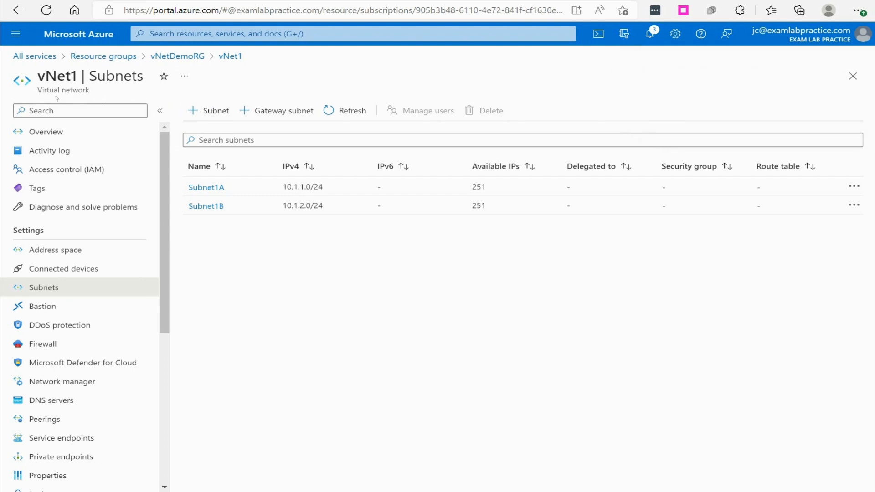
Find the Virtual network service in the Marketplace and start creating another one from the vNetDemoRG resource group.
click(196, 59)
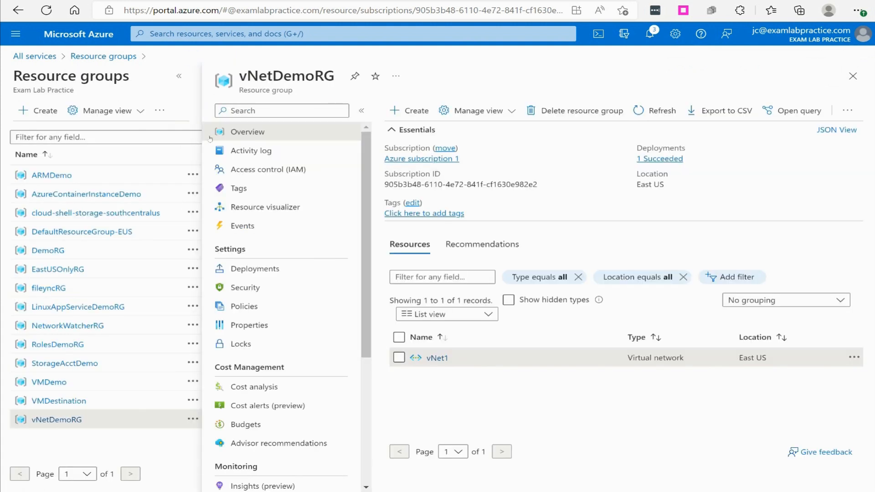
click(416, 111)
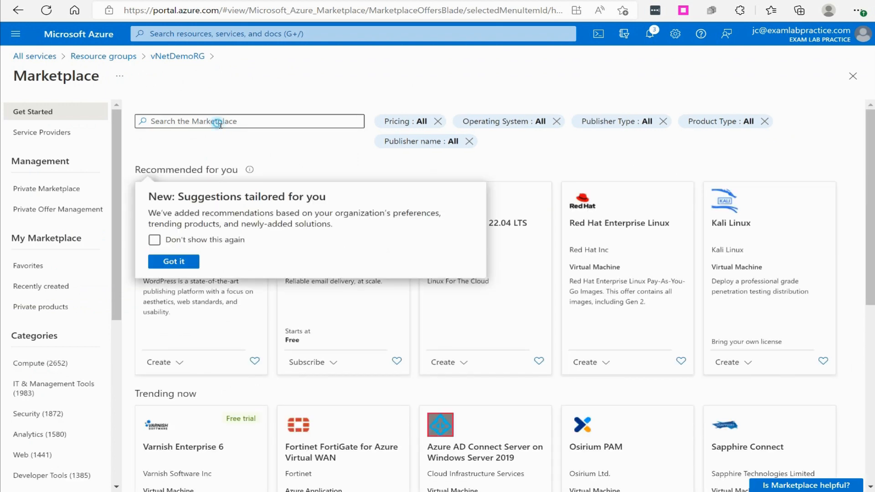
click(220, 121)
text(virtual)
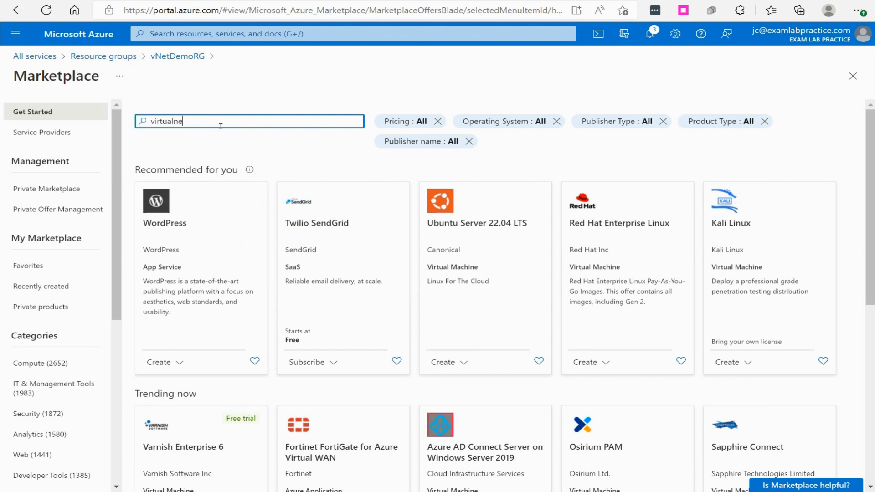
text( network)
key(Return)
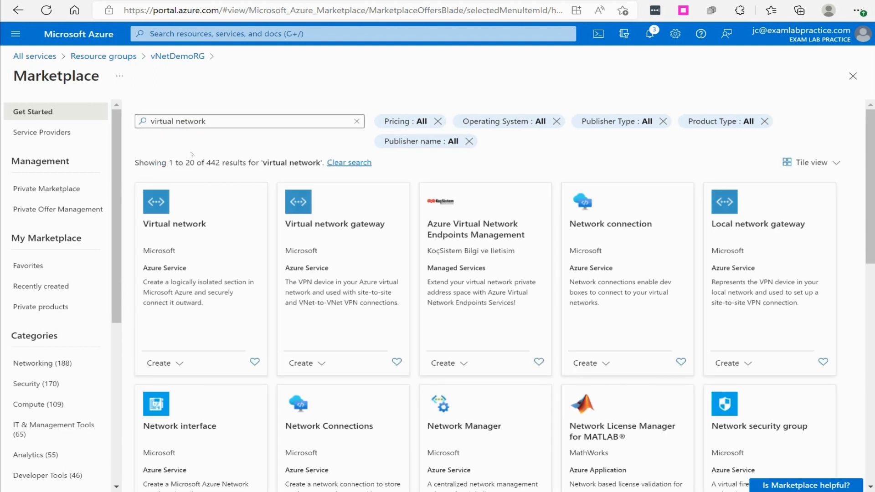
click(168, 363)
click(170, 383)
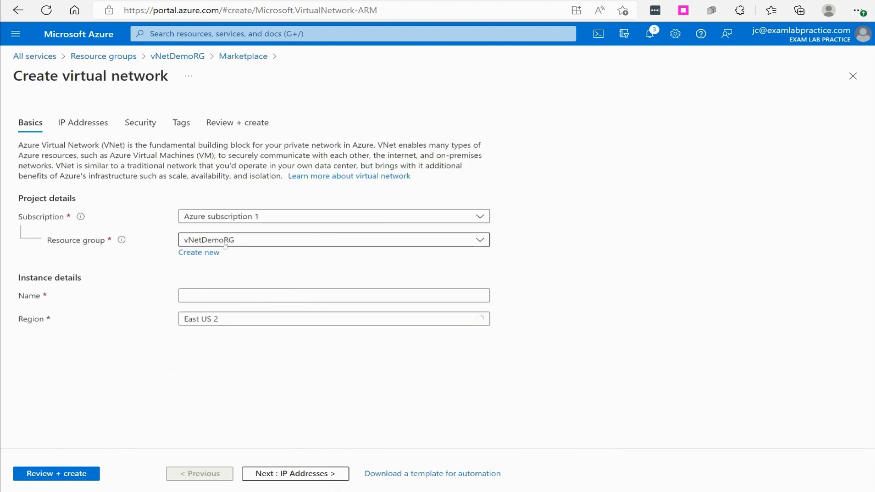
Name the new virtual network vNet2 and set its region to East US.
click(289, 295)
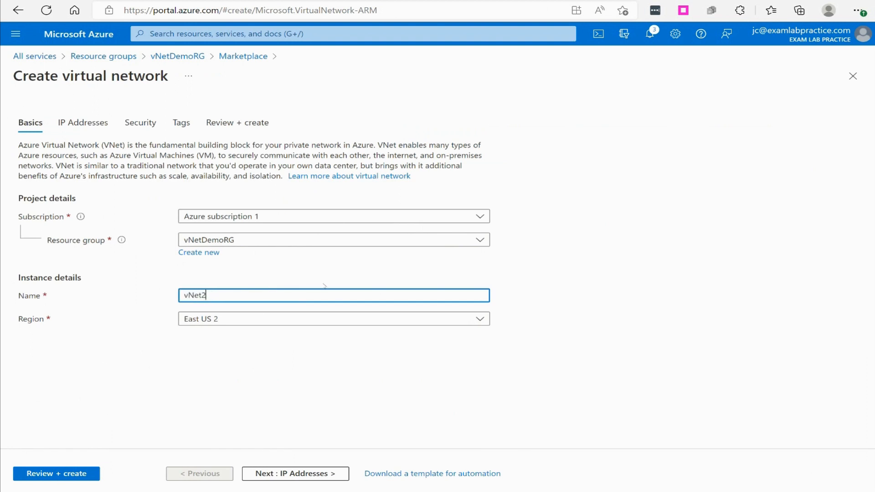
click(217, 317)
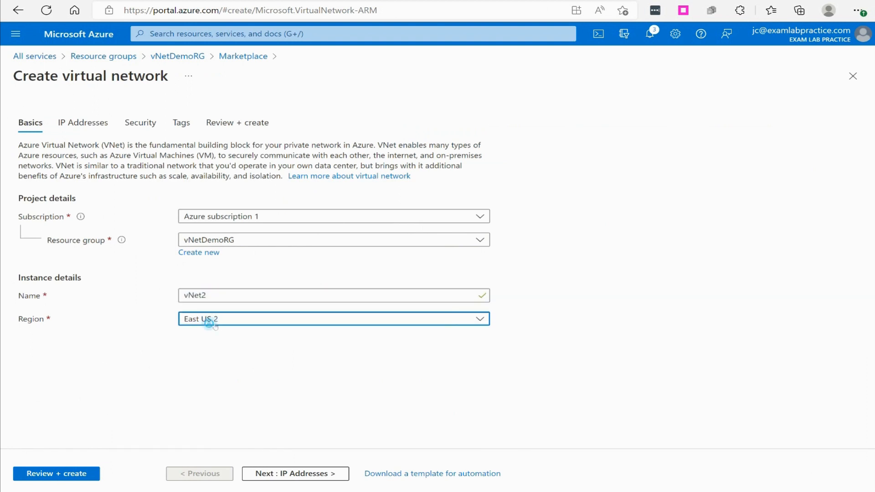
click(221, 261)
Set vNet2's IPv4 address space to 10.2.0.0/16.
click(279, 473)
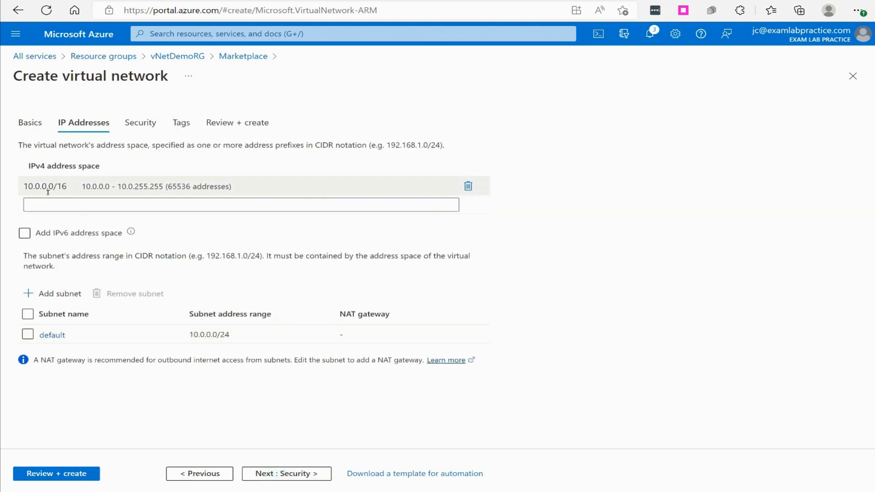
drag(44, 187, 39, 186)
key(BackSpace)
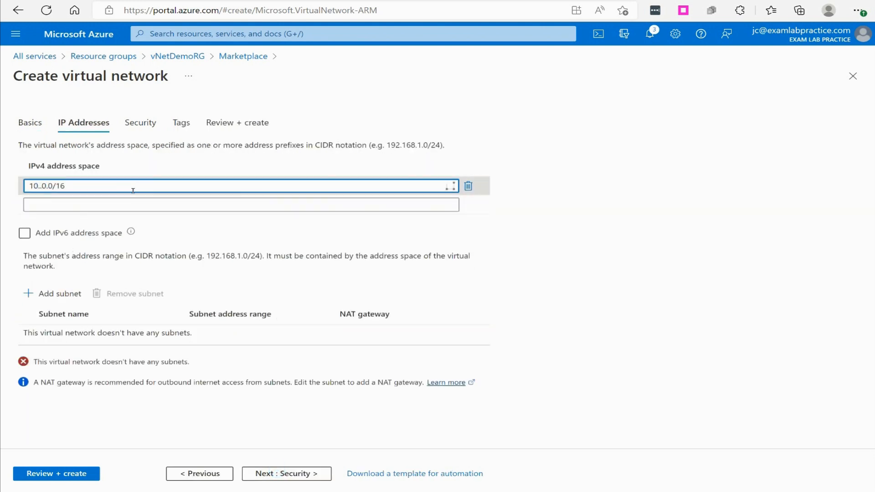
text(2)
Add a subnet named Subnet2A with the address range 10.2.1.0/24 to vNet2.
click(55, 294)
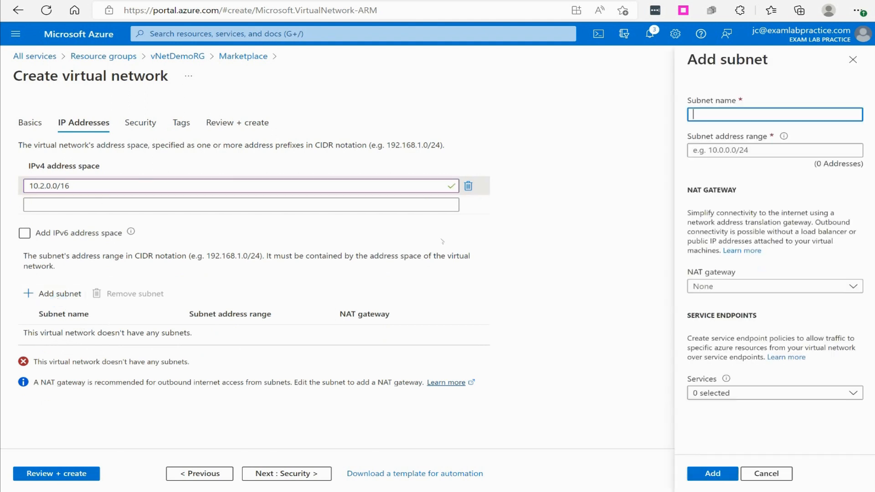
text(Subnet2A)
click(800, 150)
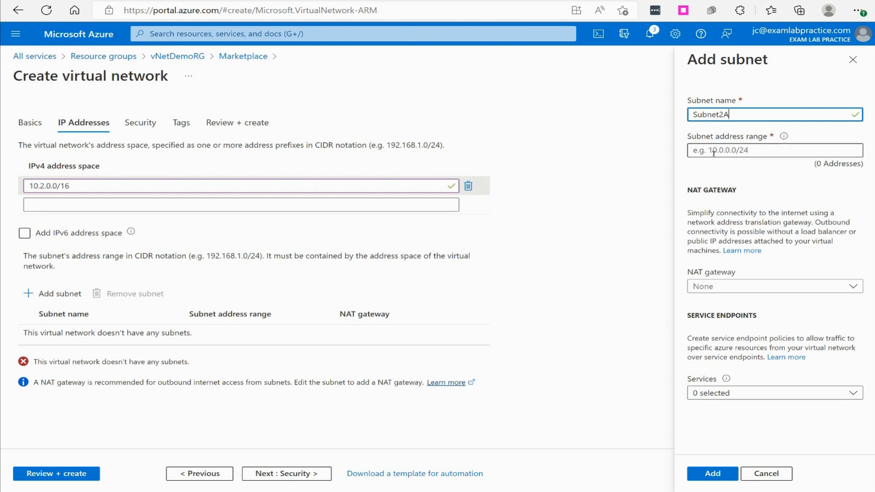
text(10.)
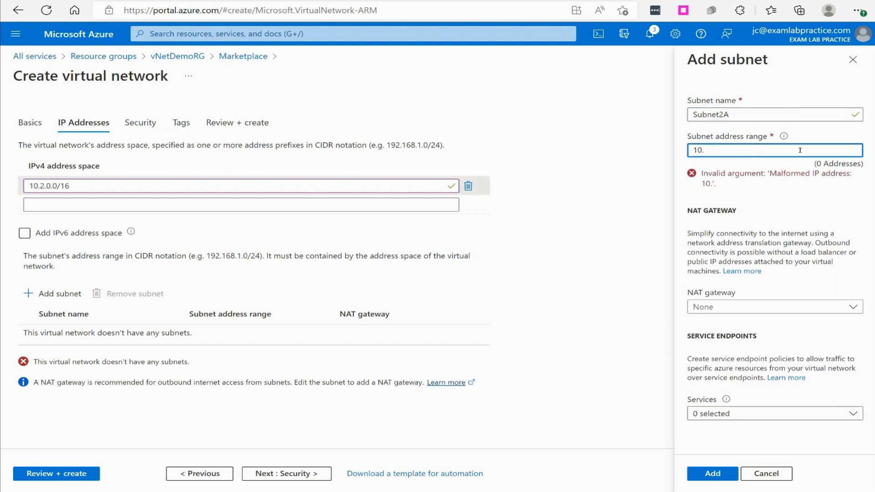
text(2.1.0/24)
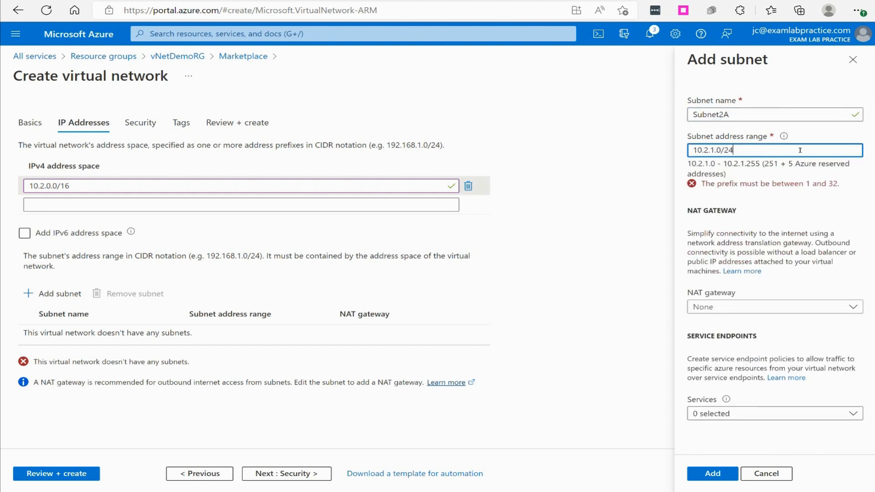
click(701, 477)
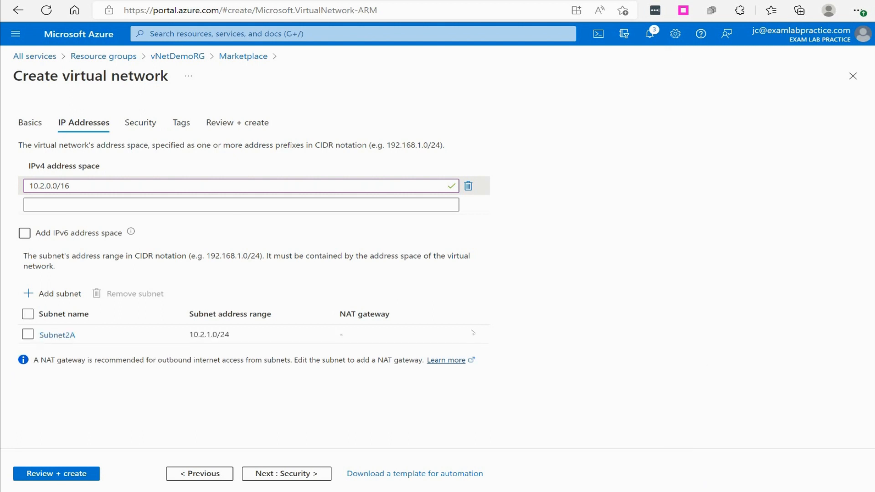
Review and deploy vNet2 with its remaining settings at their defaults, and return to the vNetDemoRG resource group.
click(54, 474)
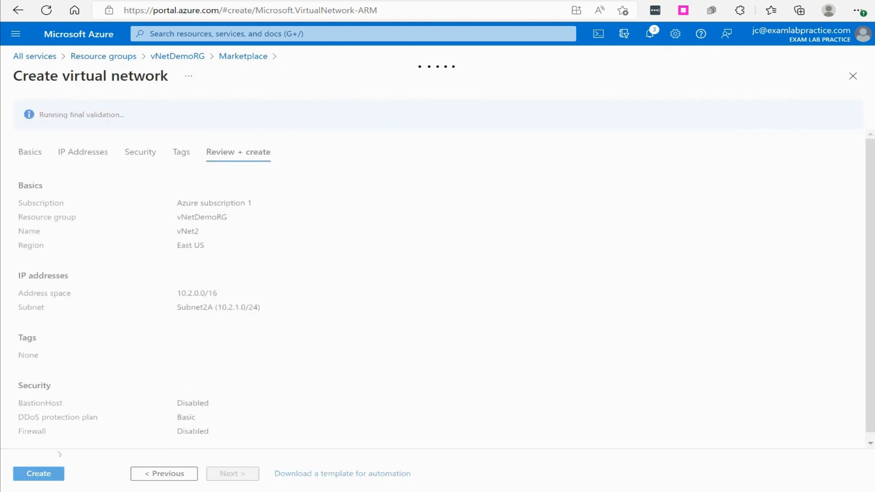
click(37, 473)
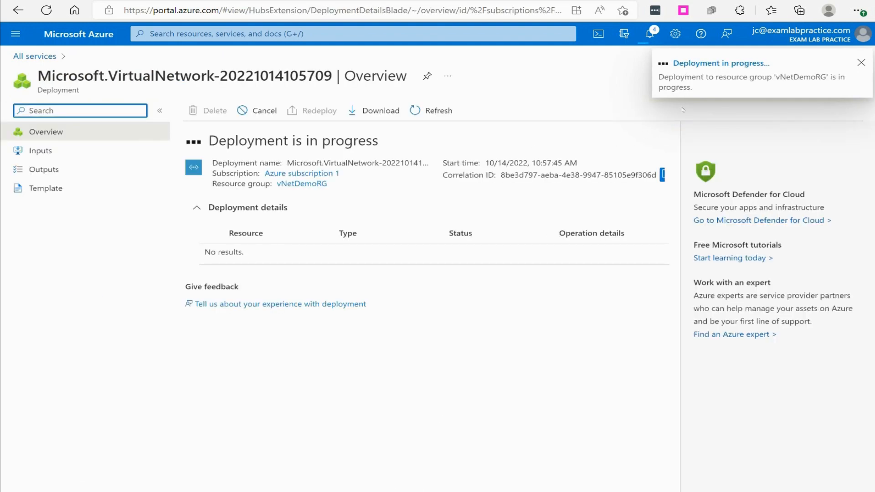
click(297, 184)
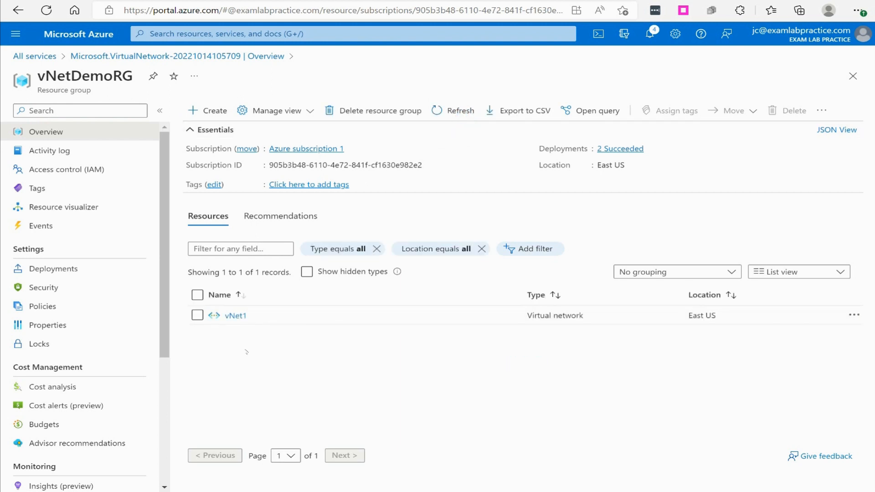
Search the Marketplace for virtual network and start creating a third virtual network in vNetDemoRG.
click(208, 111)
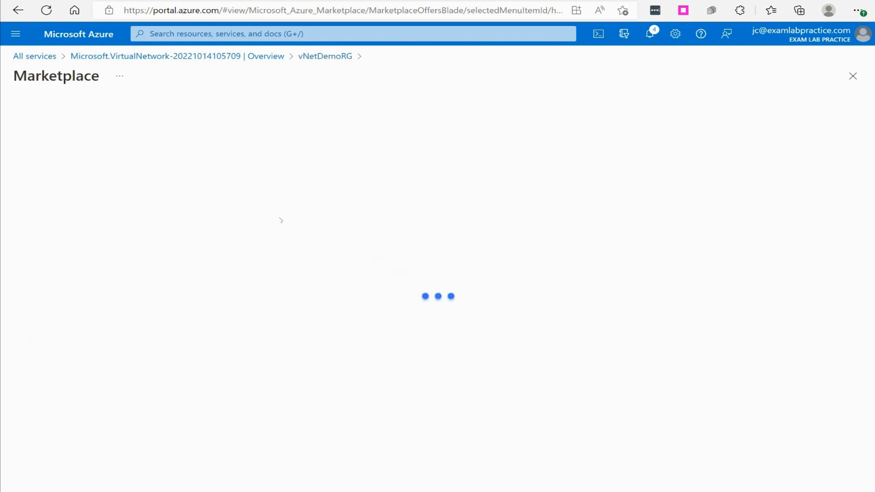
text(v)
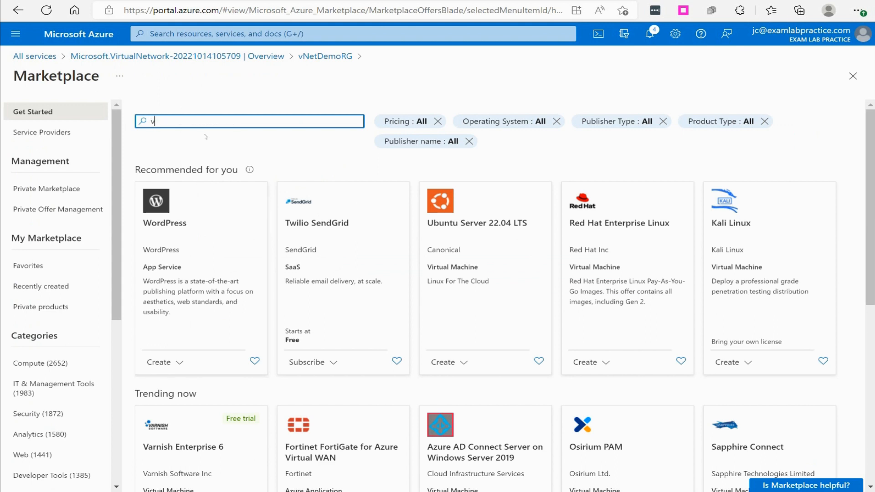
text(irtual network)
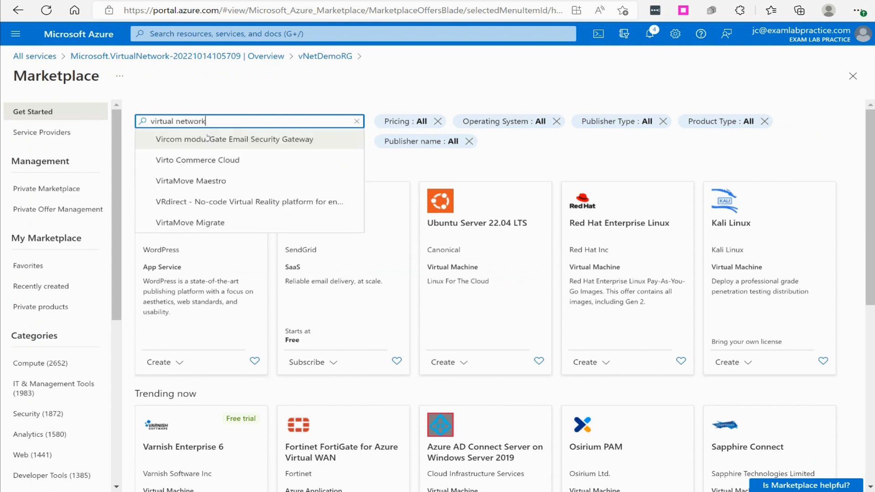
key(Return)
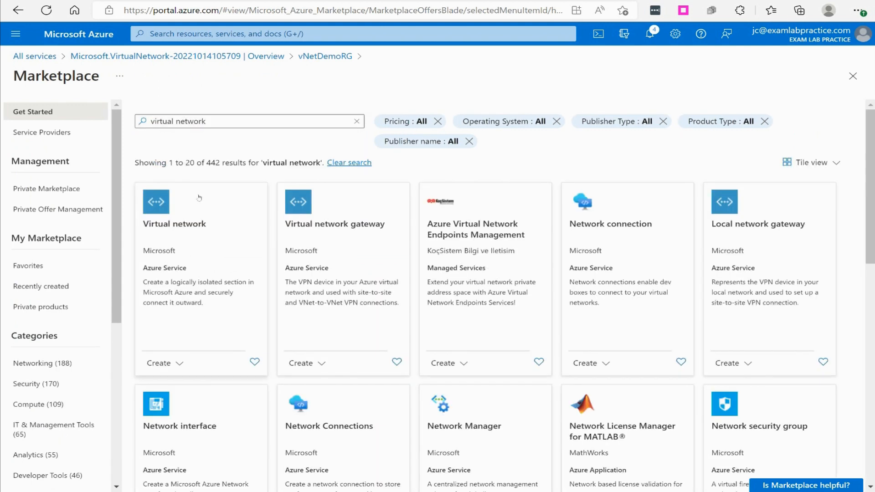
click(163, 363)
click(169, 383)
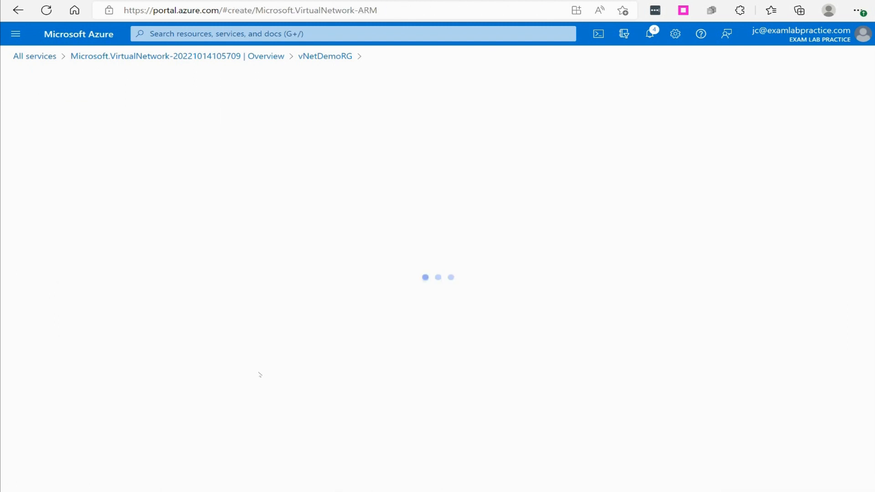
Name the third virtual network, keeping the East US region, and set its IPv4 address space to 10.3.0.0/16.
click(282, 289)
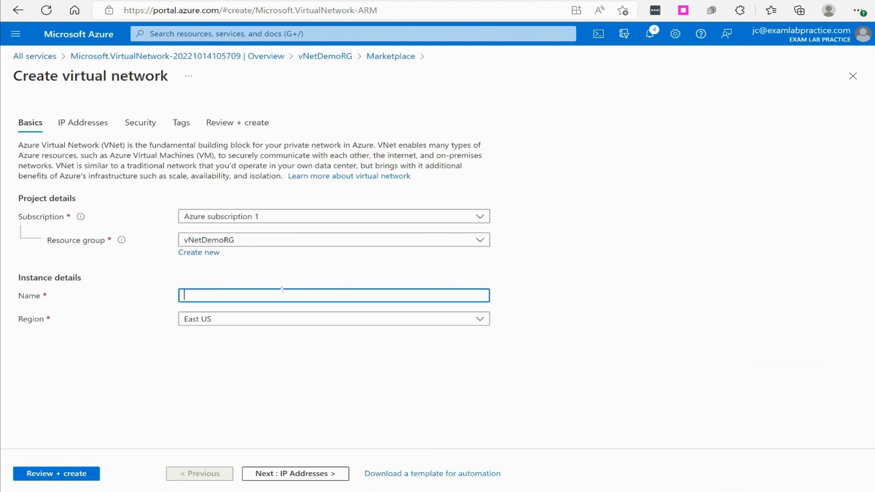
text(vNet3)
click(275, 473)
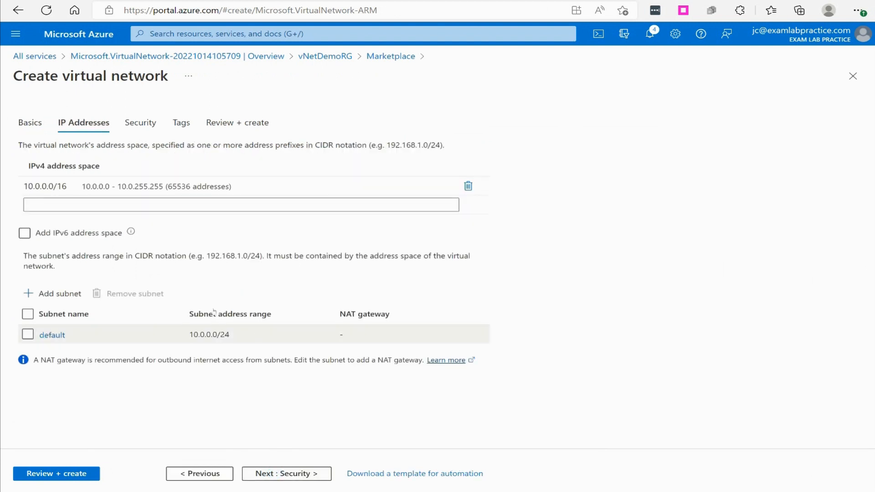
click(61, 190)
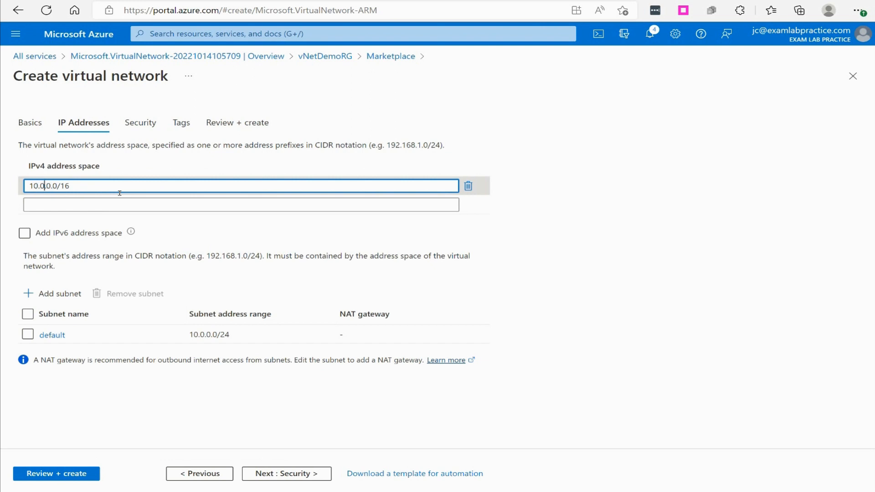
key(BackSpace)
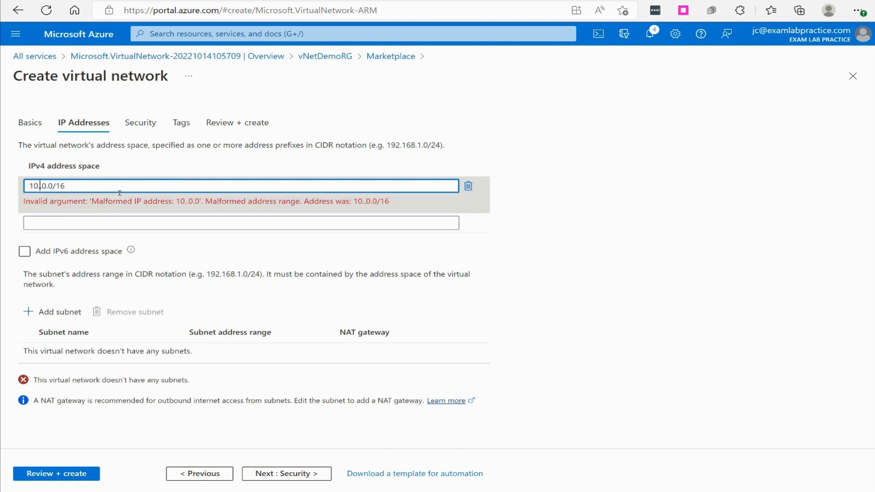
text(3)
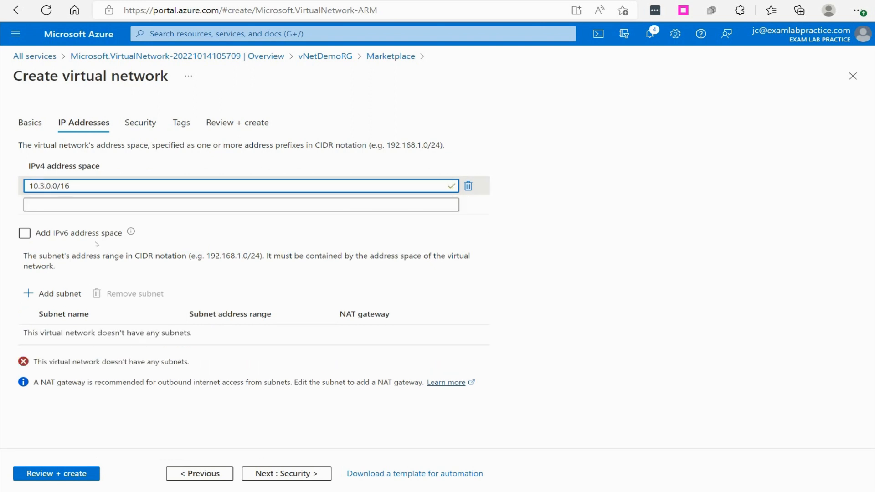
Add a subnet named Subnet3A with the address range 10.3.1.0/24 to the third virtual network.
click(61, 294)
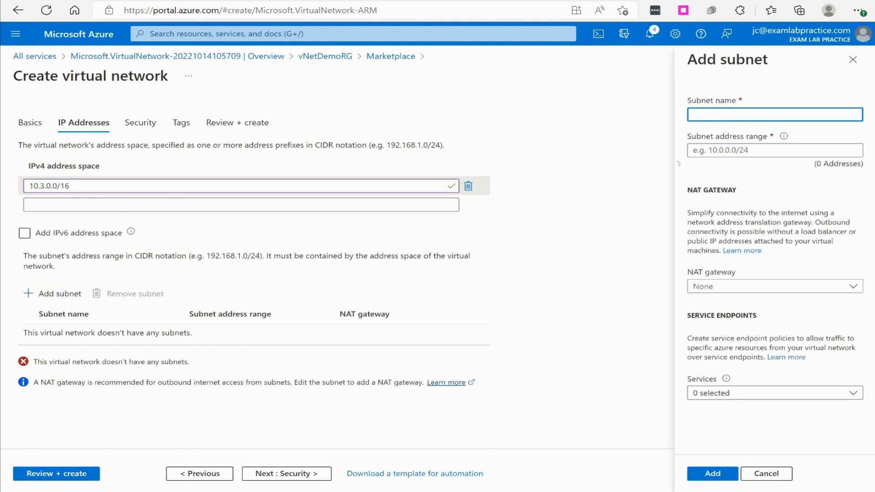
text(Subnet)
text(1A)
text(A)
click(727, 152)
text(10)
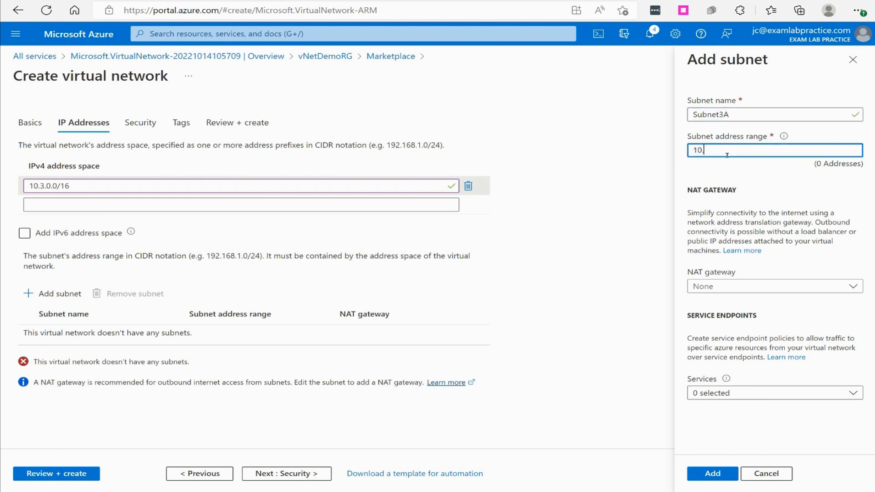
text(.3.1)
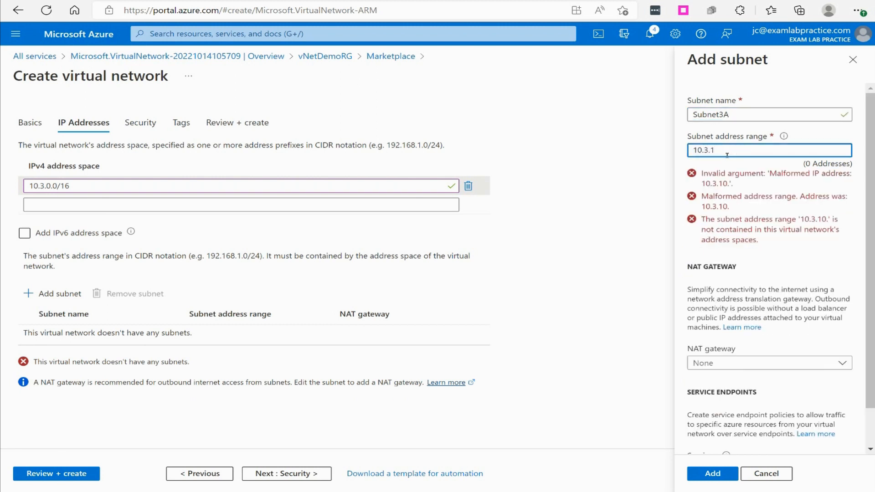
text(.0/24)
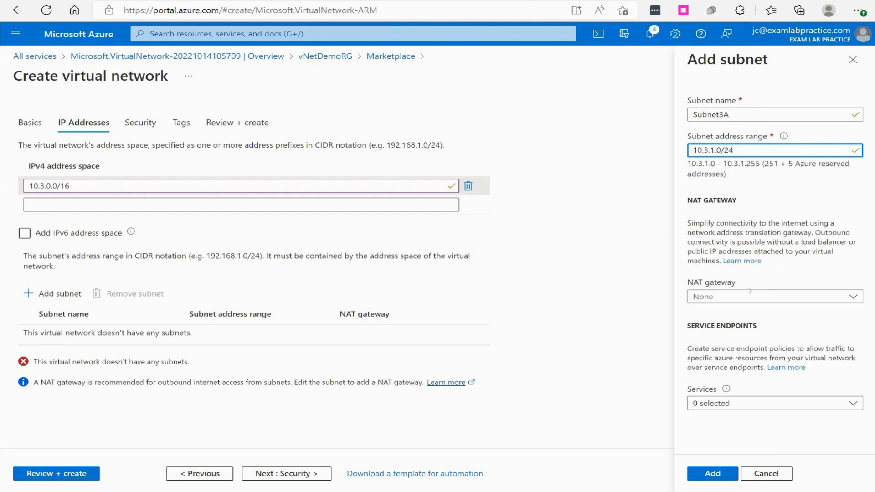
click(712, 473)
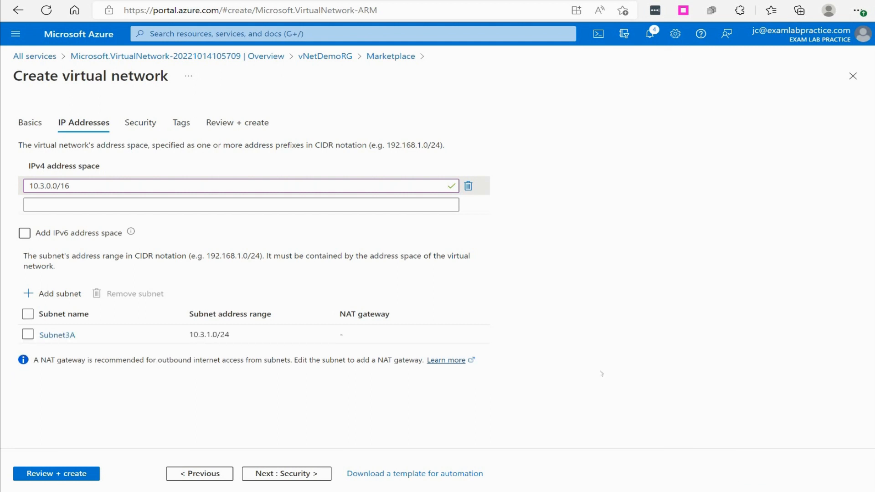
Review and deploy vNet3 with its remaining settings at their defaults, and return to the vNetDemoRG resource group.
click(68, 474)
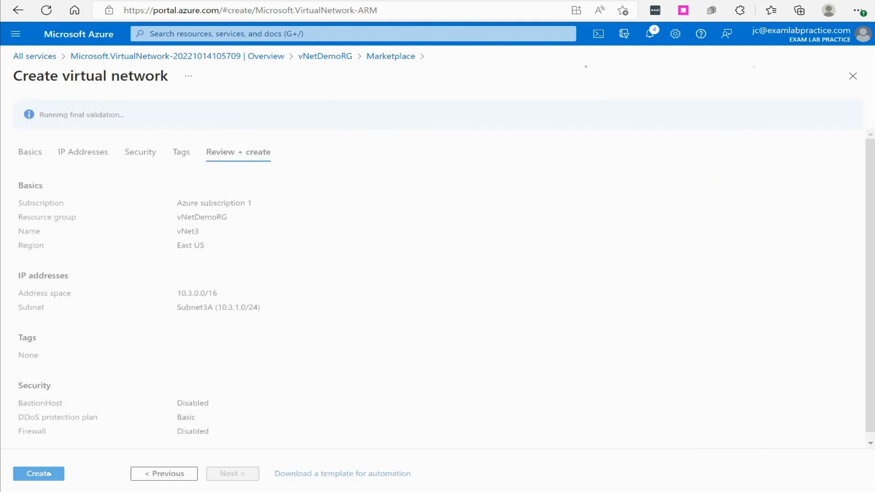
click(39, 473)
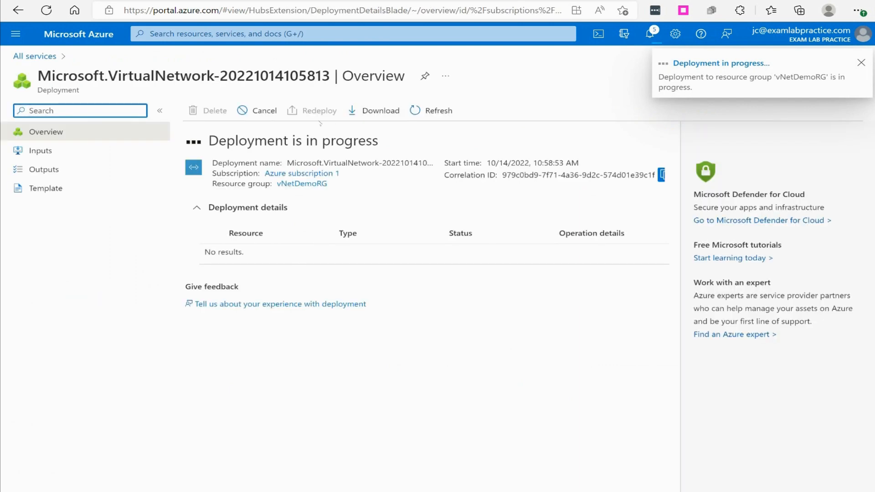
click(294, 184)
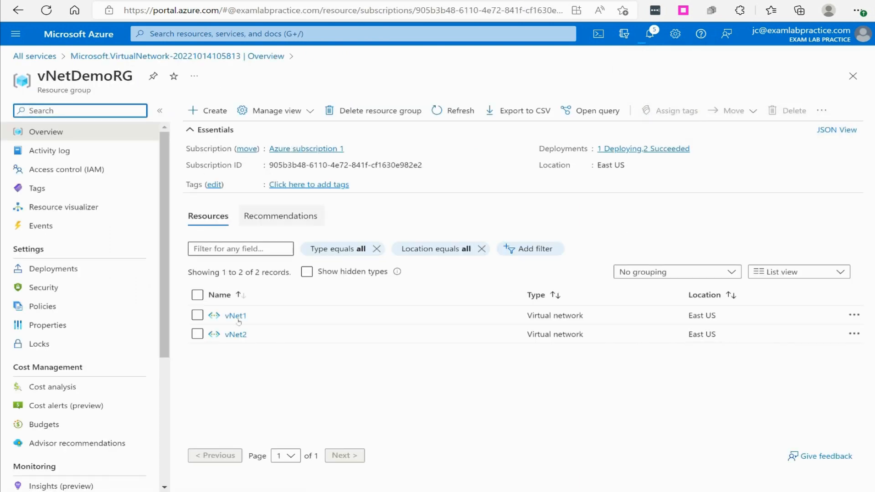
Search the Marketplace for virtual network and start creating a fourth virtual network in vNetDemoRG.
click(208, 111)
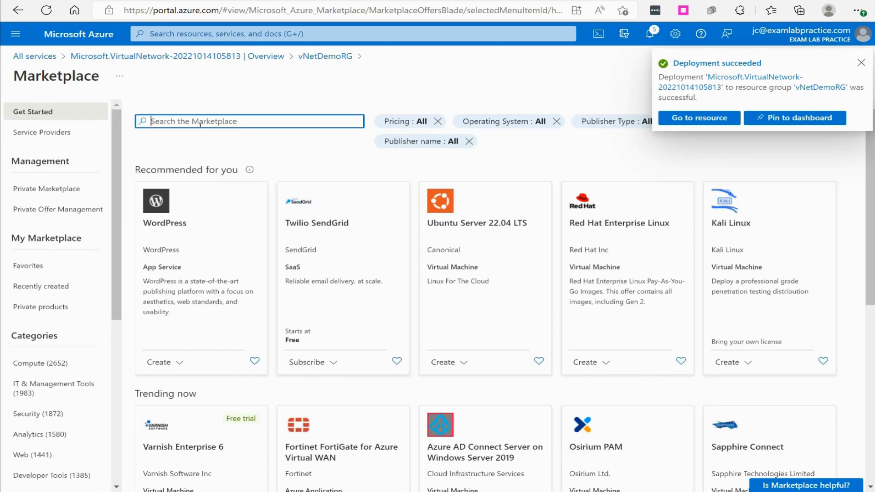
text(virtual network)
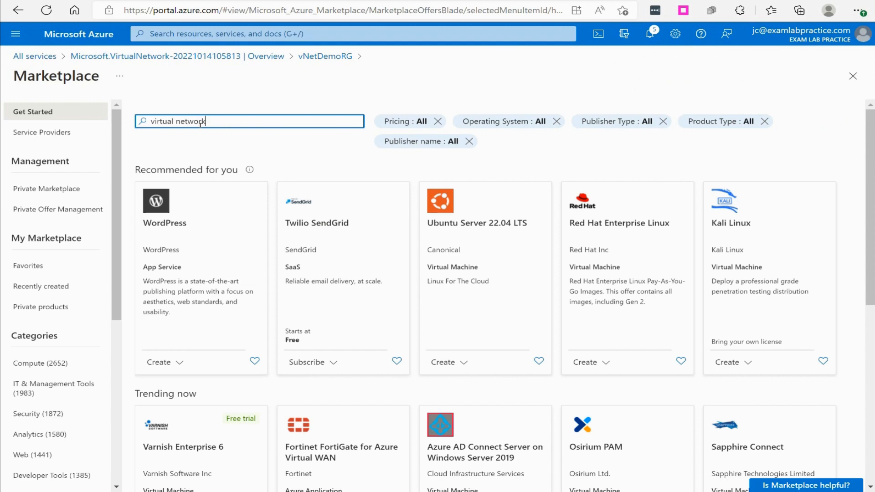
key(Return)
click(165, 364)
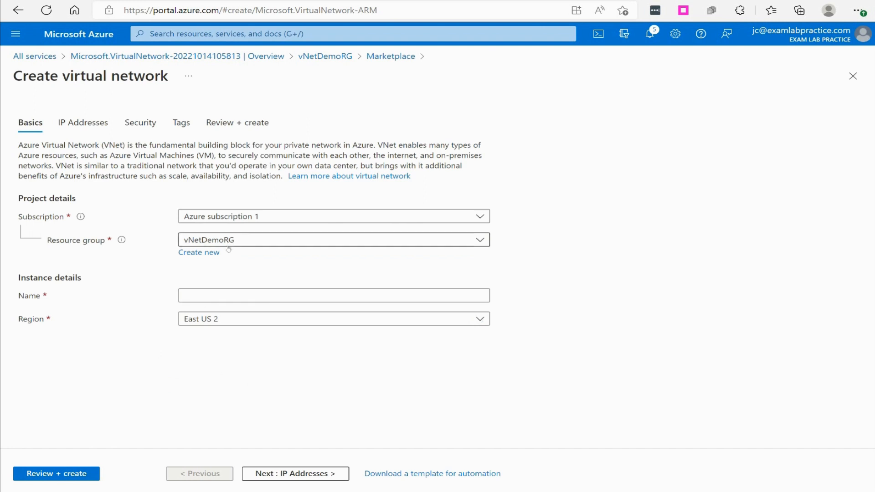
Name the fourth virtual network vNet4 in the East US region and set its IPv4 address space to 10.4.0.0/16.
click(219, 319)
click(230, 259)
click(208, 292)
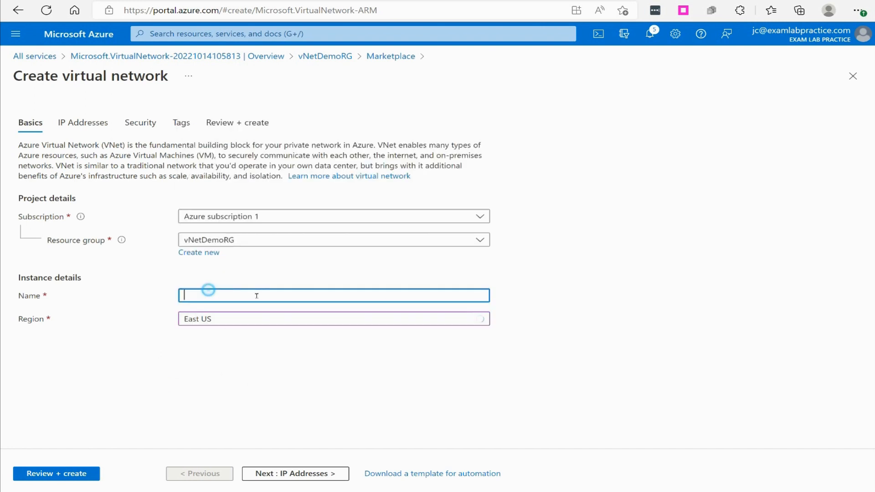
text(vNet4)
click(273, 473)
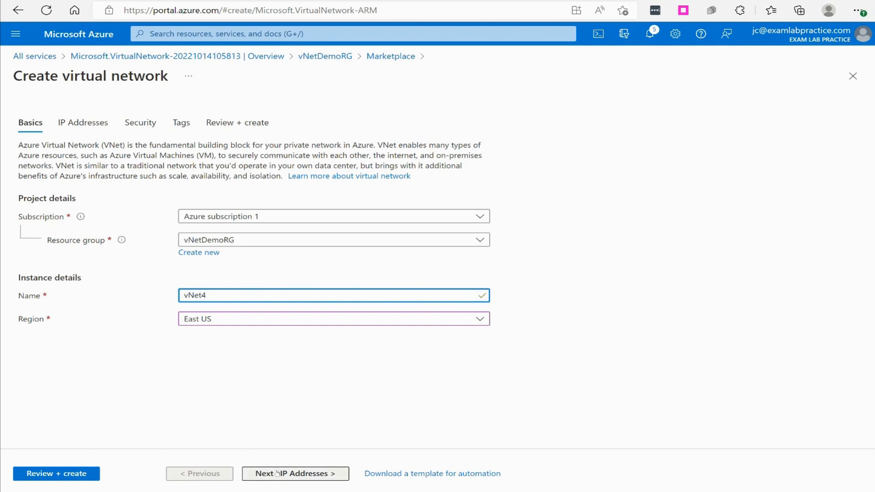
click(59, 188)
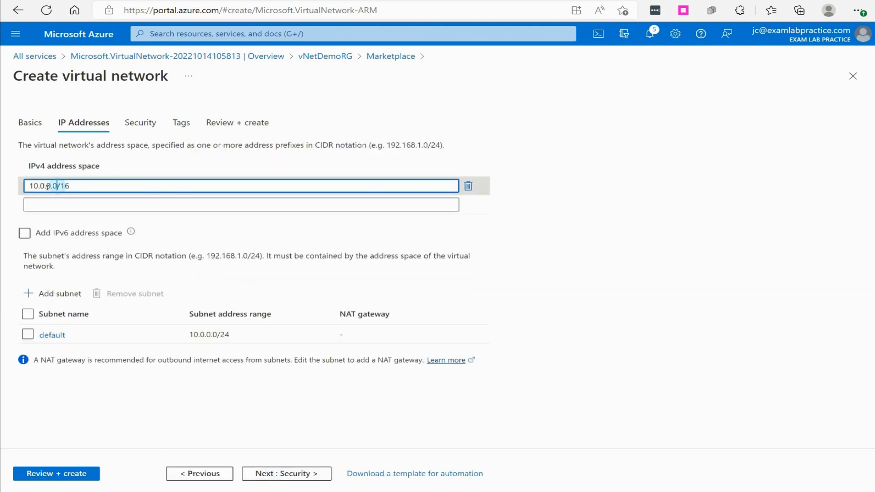
click(45, 186)
key(BackSpace)
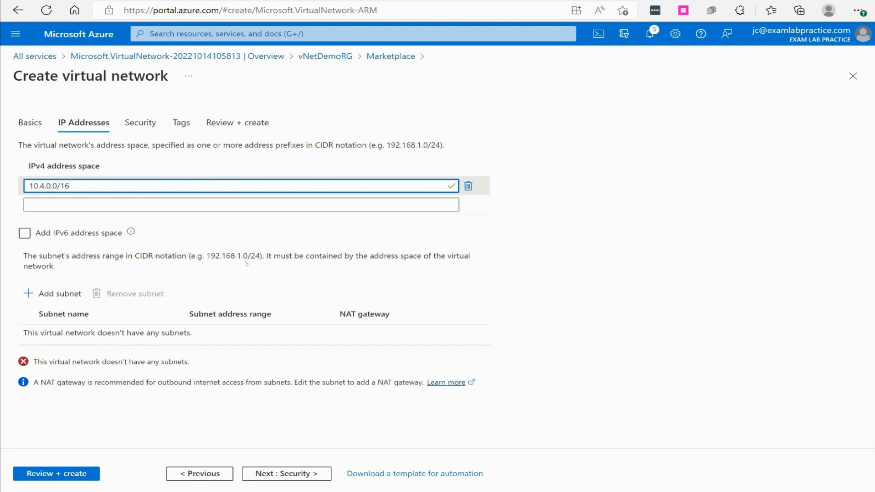
Add a subnet named Subnet4A with the address range 10.4.1.0/24 to vNet4.
click(53, 293)
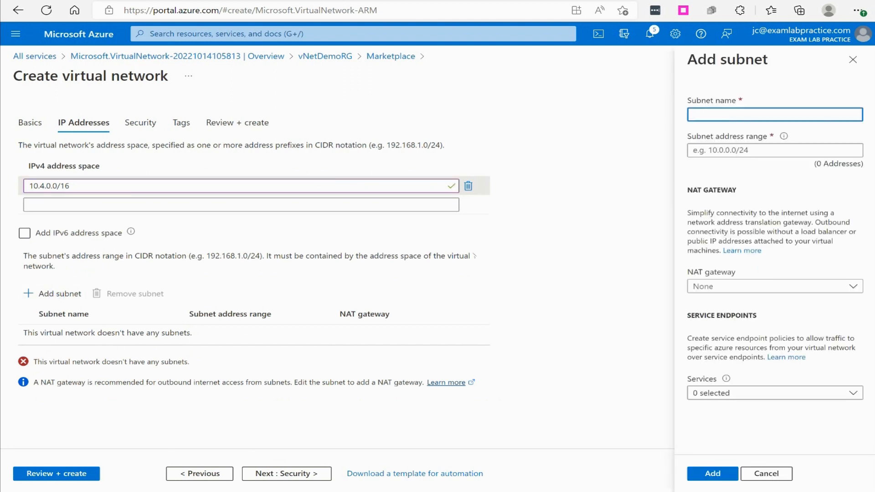
text(10.4.1.0/24)
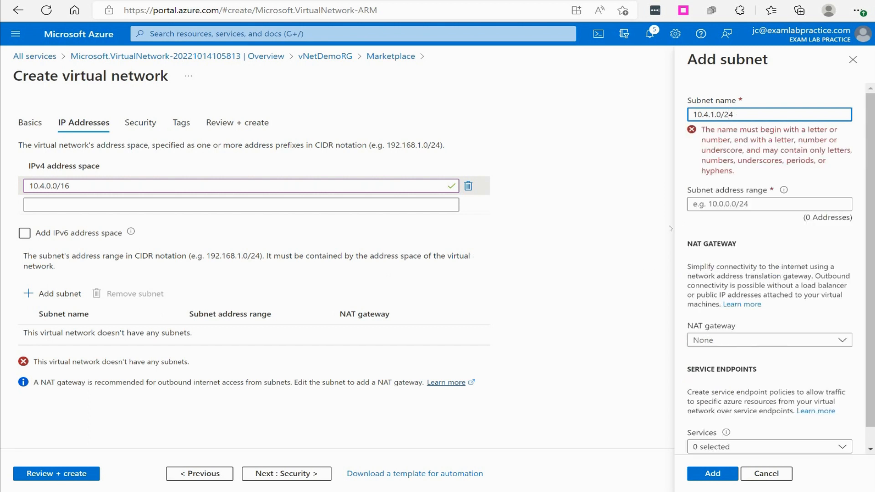
drag(773, 113, 678, 128)
key(ctrl+c)
key(BackSpace)
text(Subnet4A)
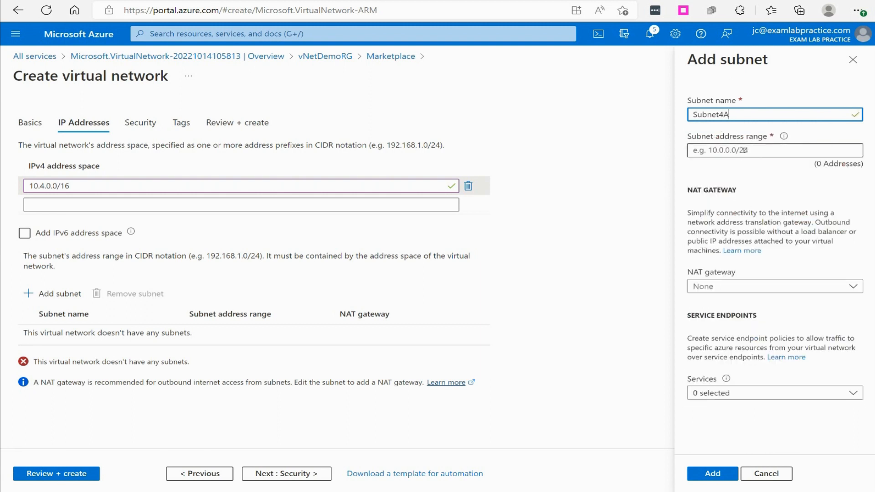
key(Tab)
key(ctrl+v)
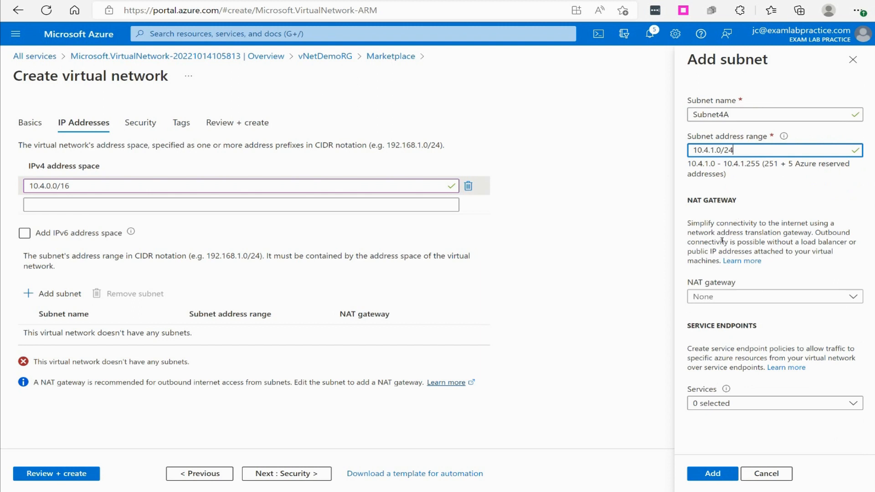
click(713, 472)
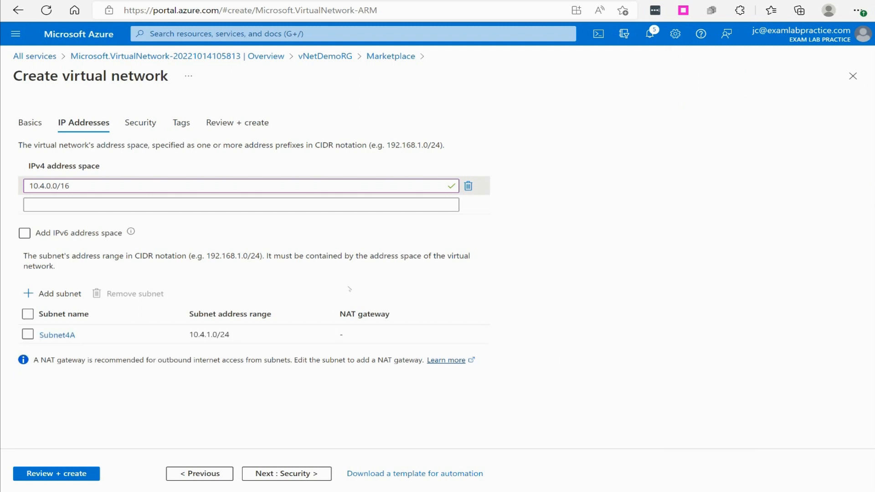
Review and deploy vNet4 without further changes, and return to the vNetDemoRG resource group.
click(73, 474)
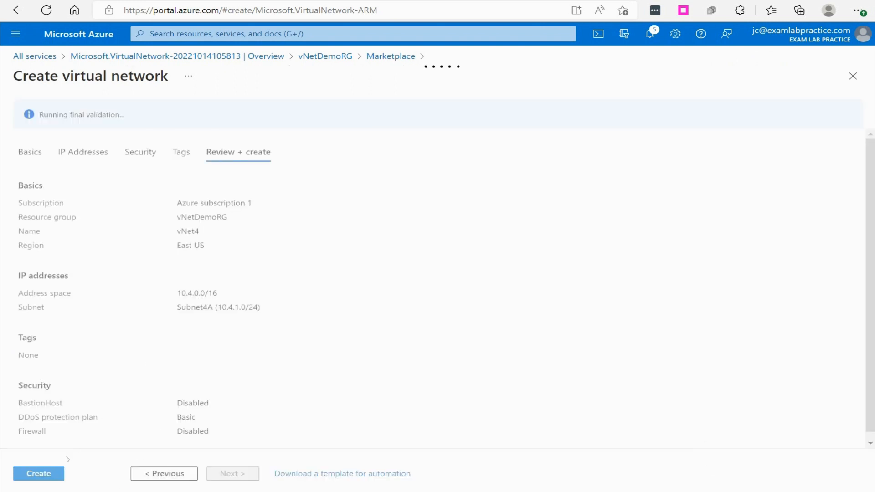
click(45, 475)
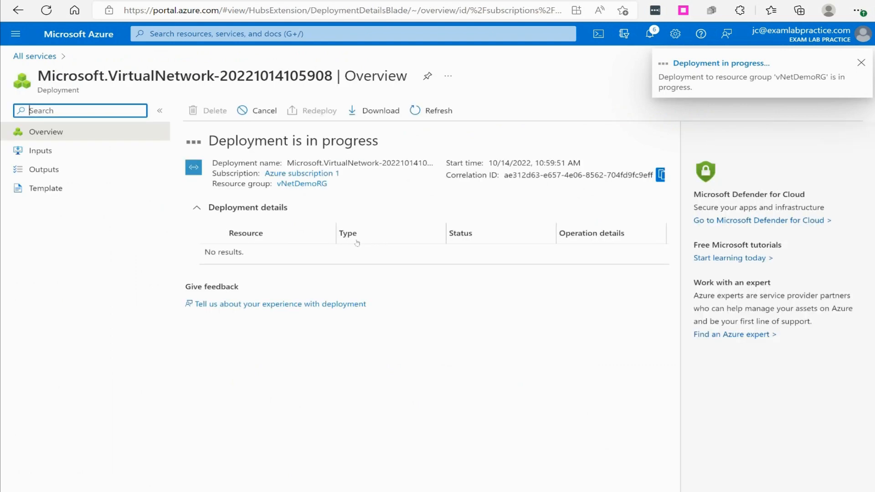
click(302, 184)
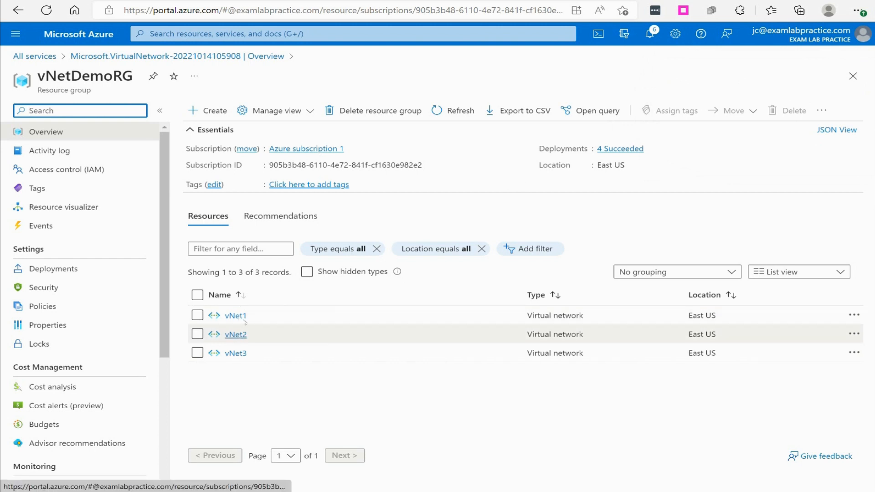
Add a second subnet named Subnet2B with the address range 10.2.2.0/24 to the existing vNet2.
click(236, 335)
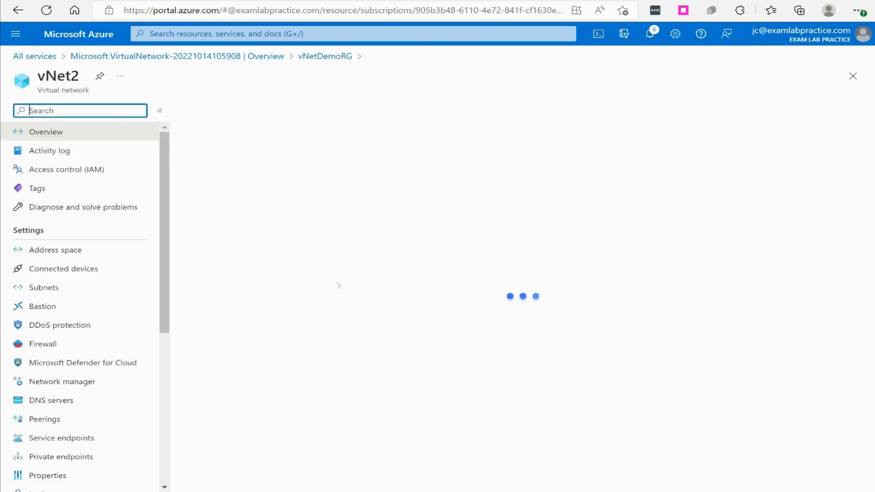
click(39, 288)
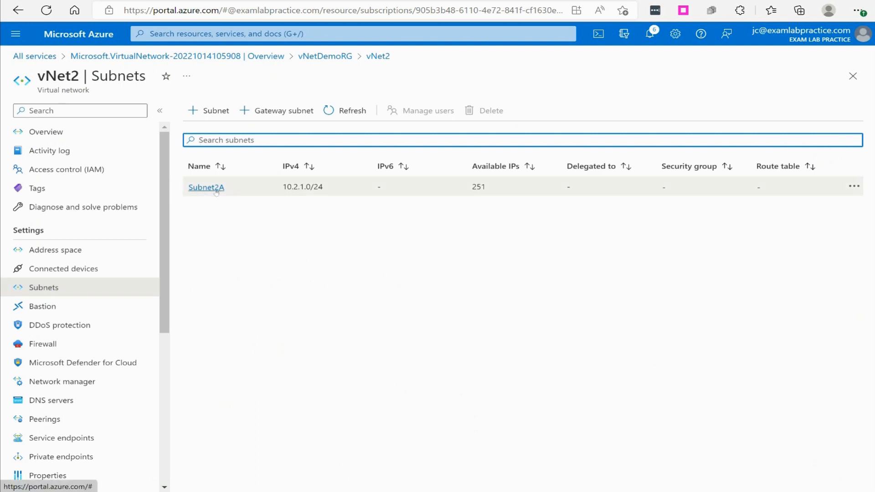
click(219, 114)
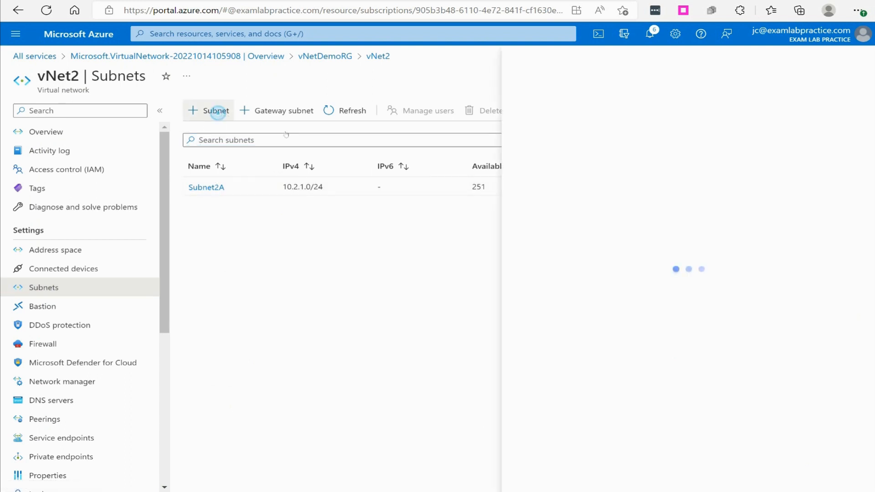
text(Subnet2B)
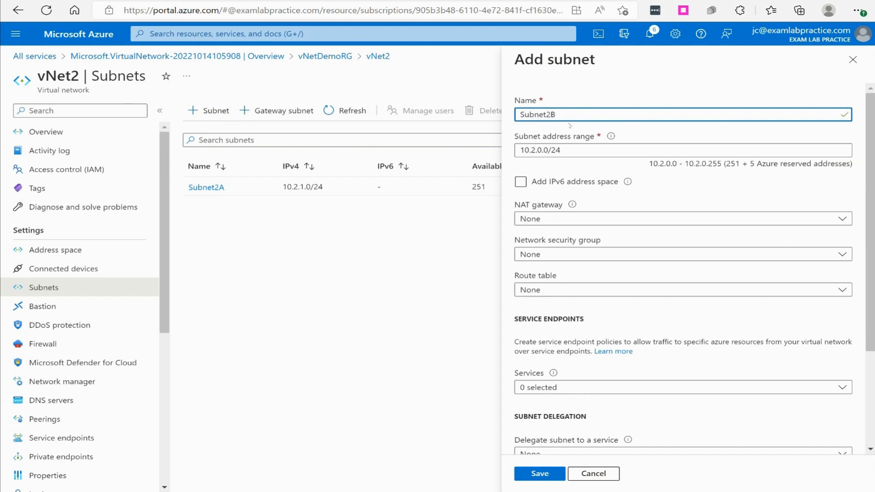
click(553, 149)
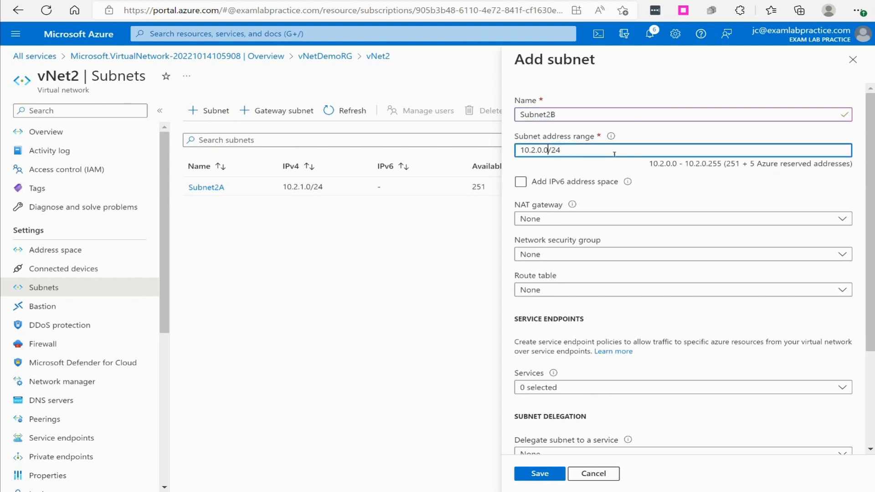
key(Left)
key(BackSpace)
text(2)
click(547, 474)
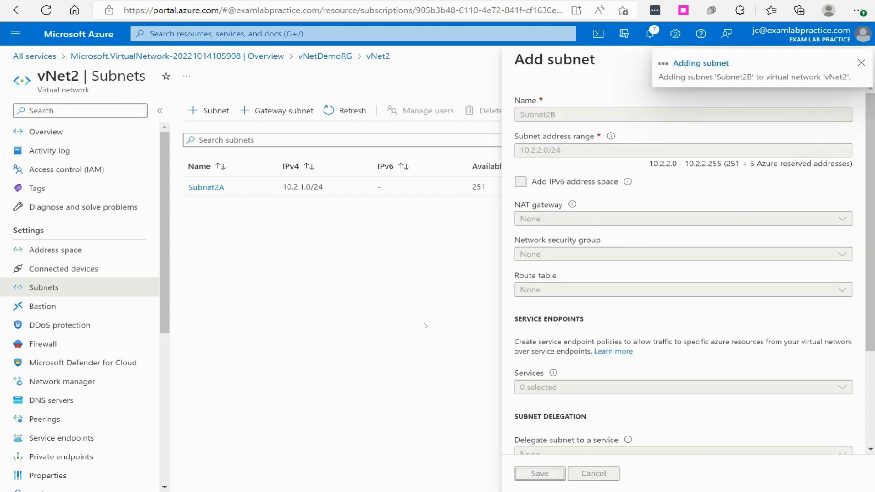
Refresh the resource list of vNetDemoRG, check the subnets of vNet1, and return to the resource group.
click(332, 57)
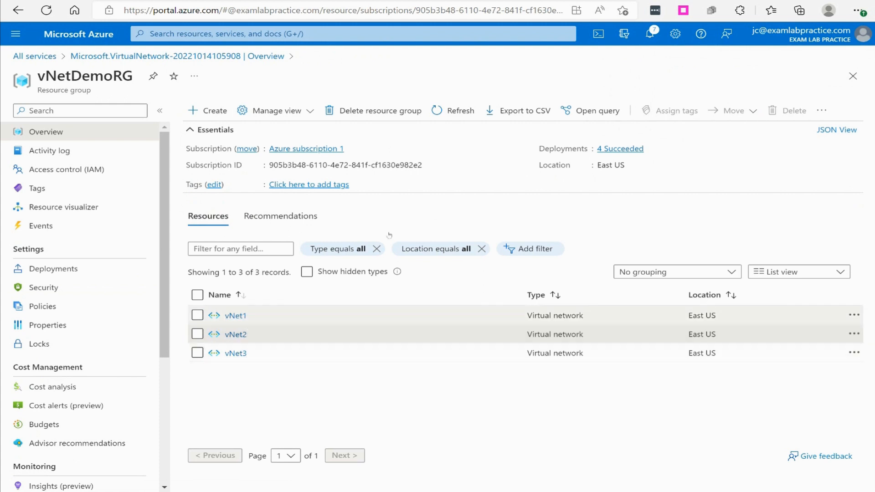
click(453, 111)
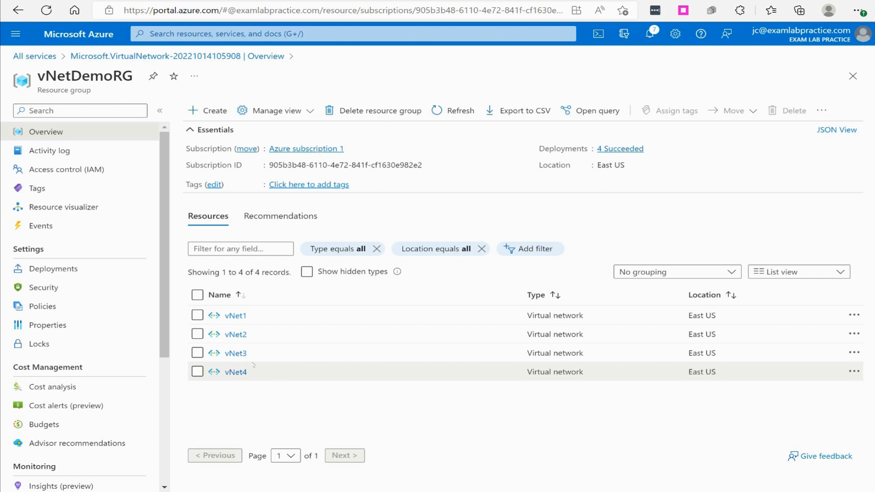
click(234, 315)
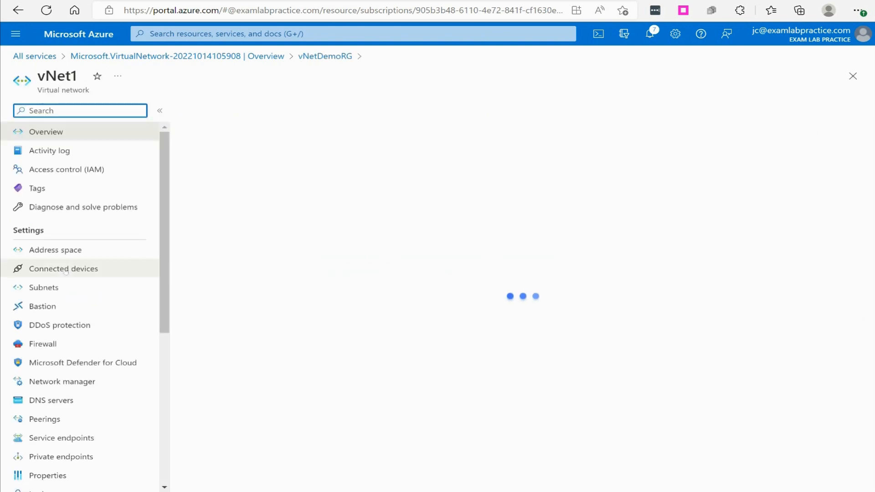
click(50, 286)
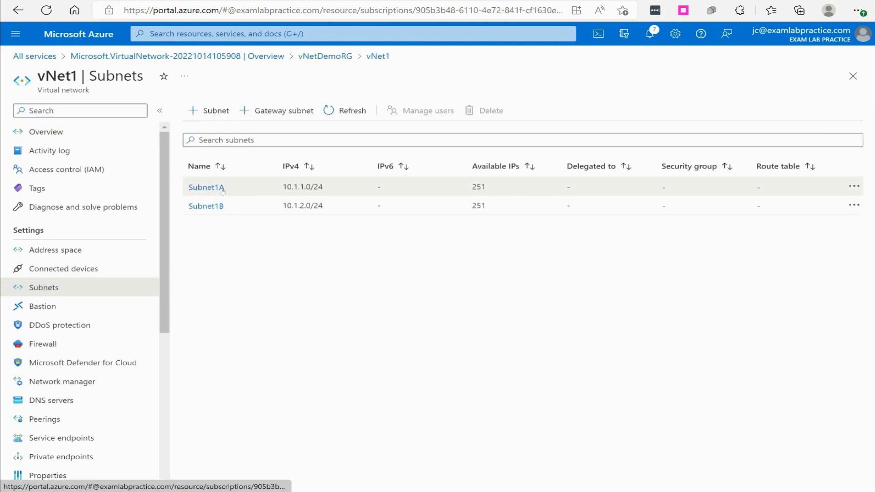
click(310, 58)
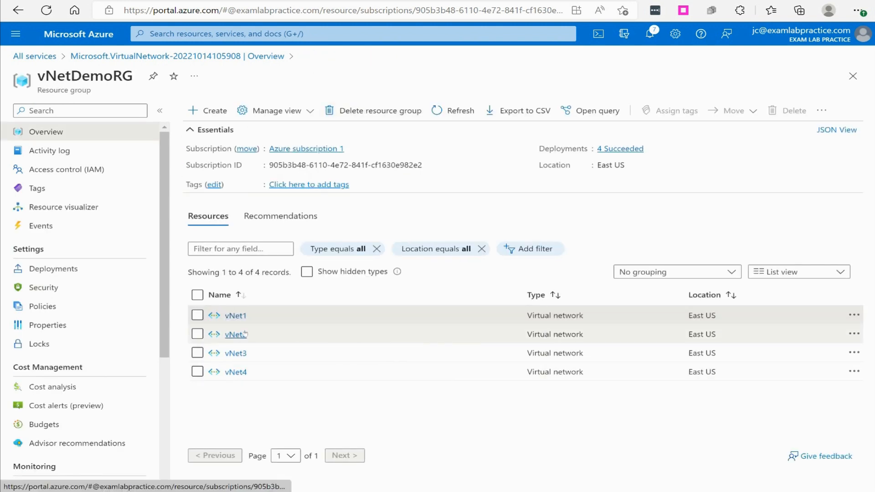